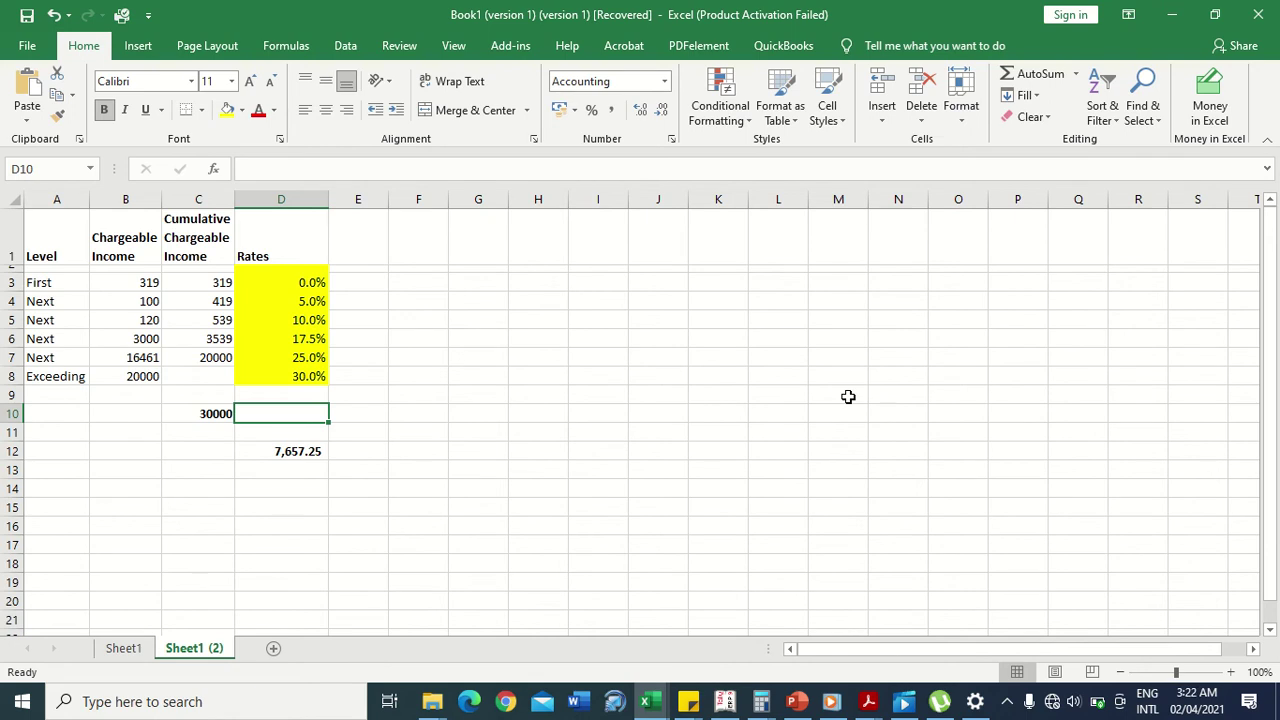
Step: Examine the full nested IF tax formula in cell D12 using an enlarged formula bar and in-cell editing
left_click(308, 453)
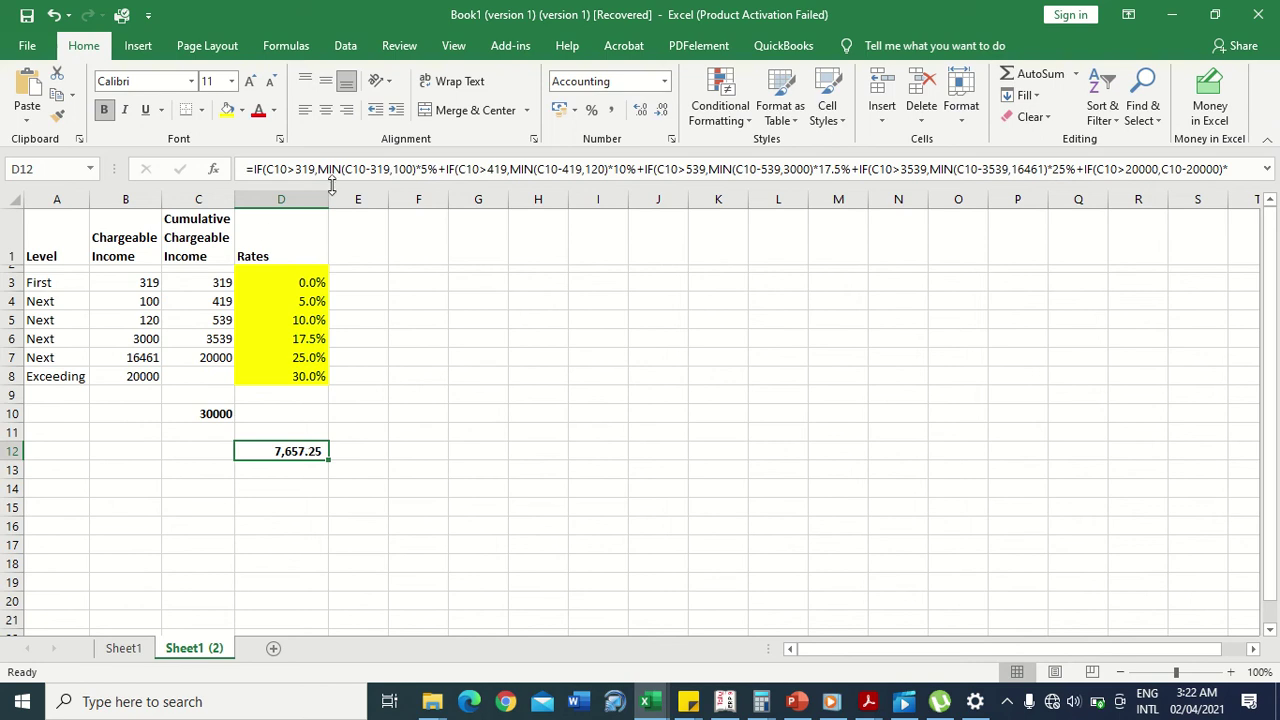
left_click_drag(334, 181, 338, 280)
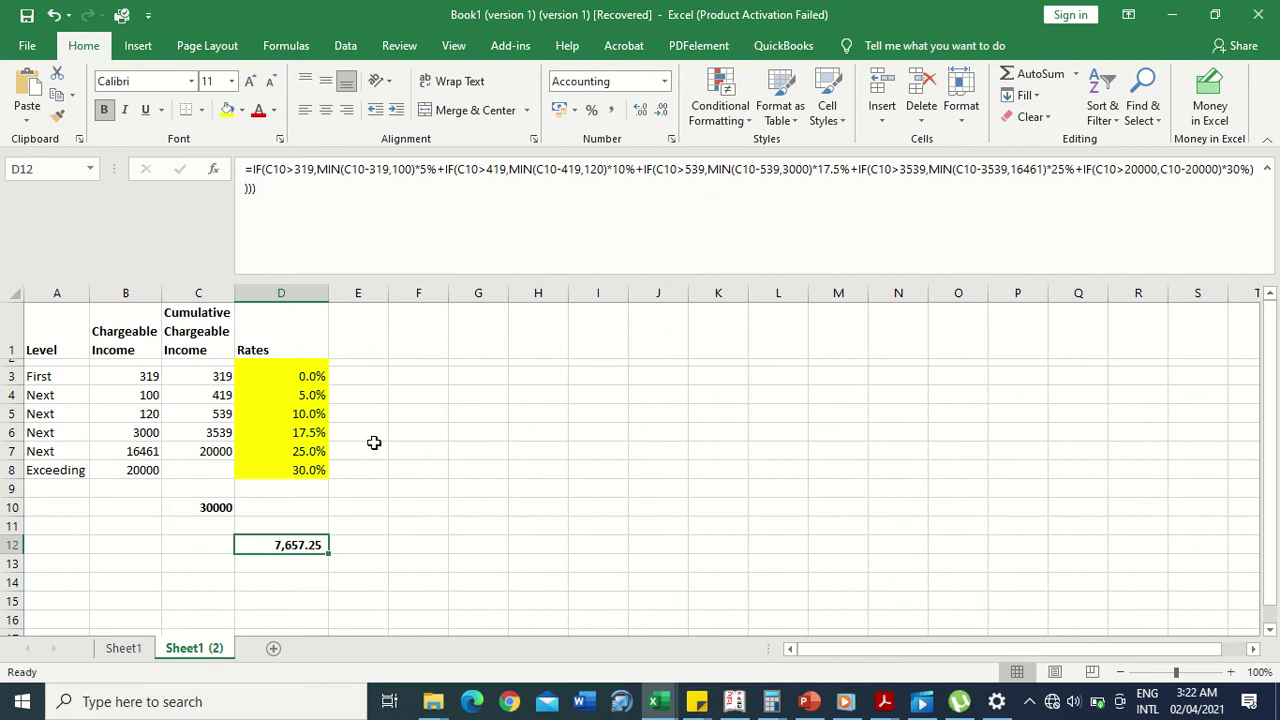
double_click(318, 546)
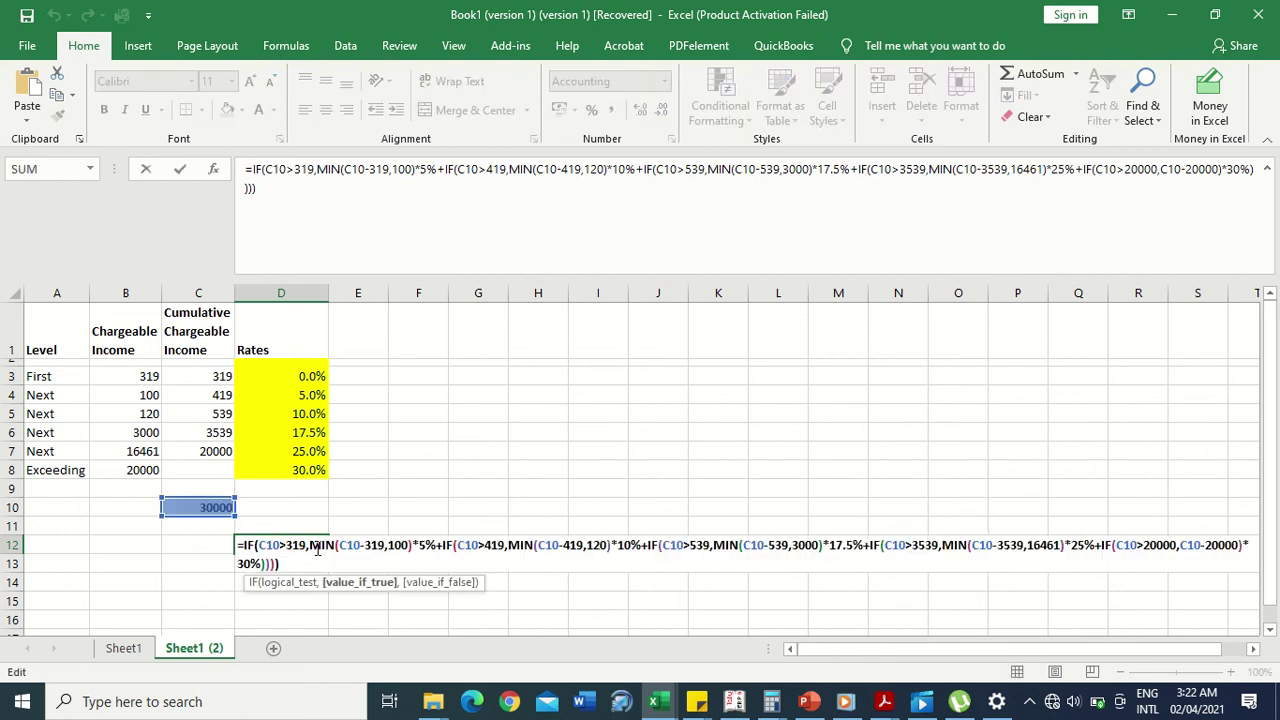
key("ctrl+Return")
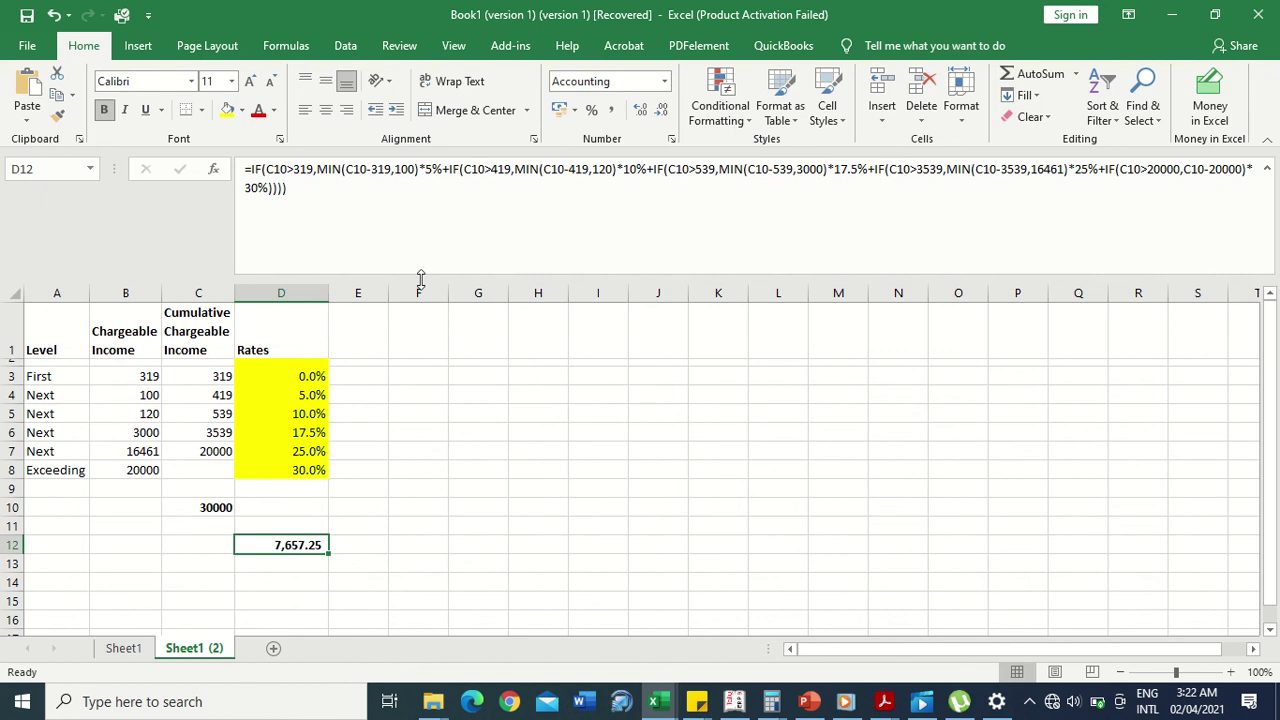
left_click_drag(425, 278, 453, 152)
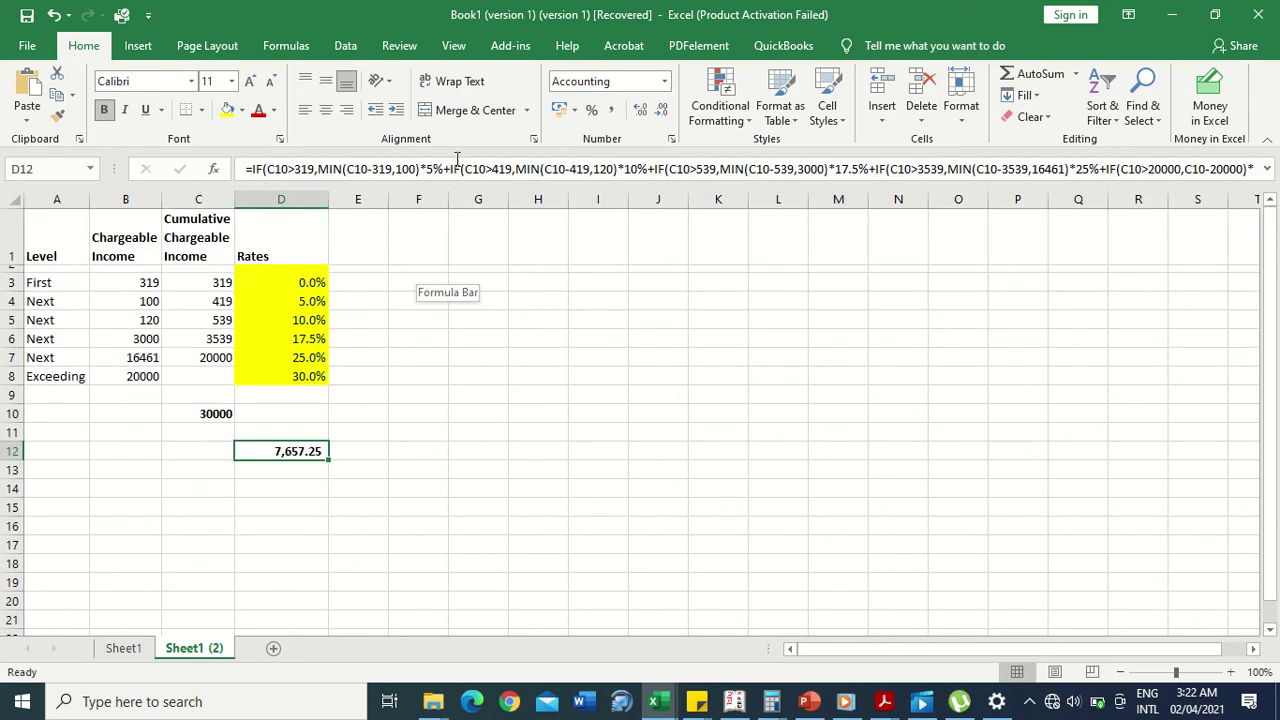
Step: Delete the narrow blank row 2 between the headers and the First level
left_click(8, 268)
right_click(8, 268)
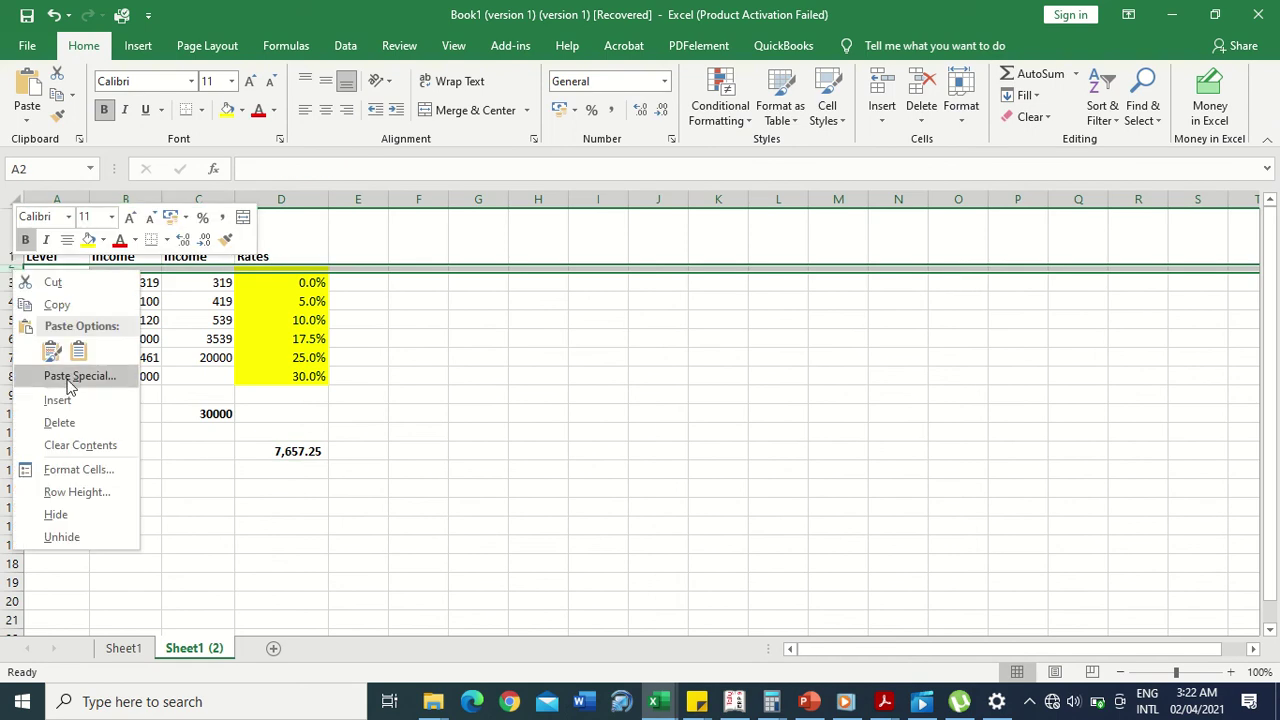
left_click(62, 421)
left_click(267, 410)
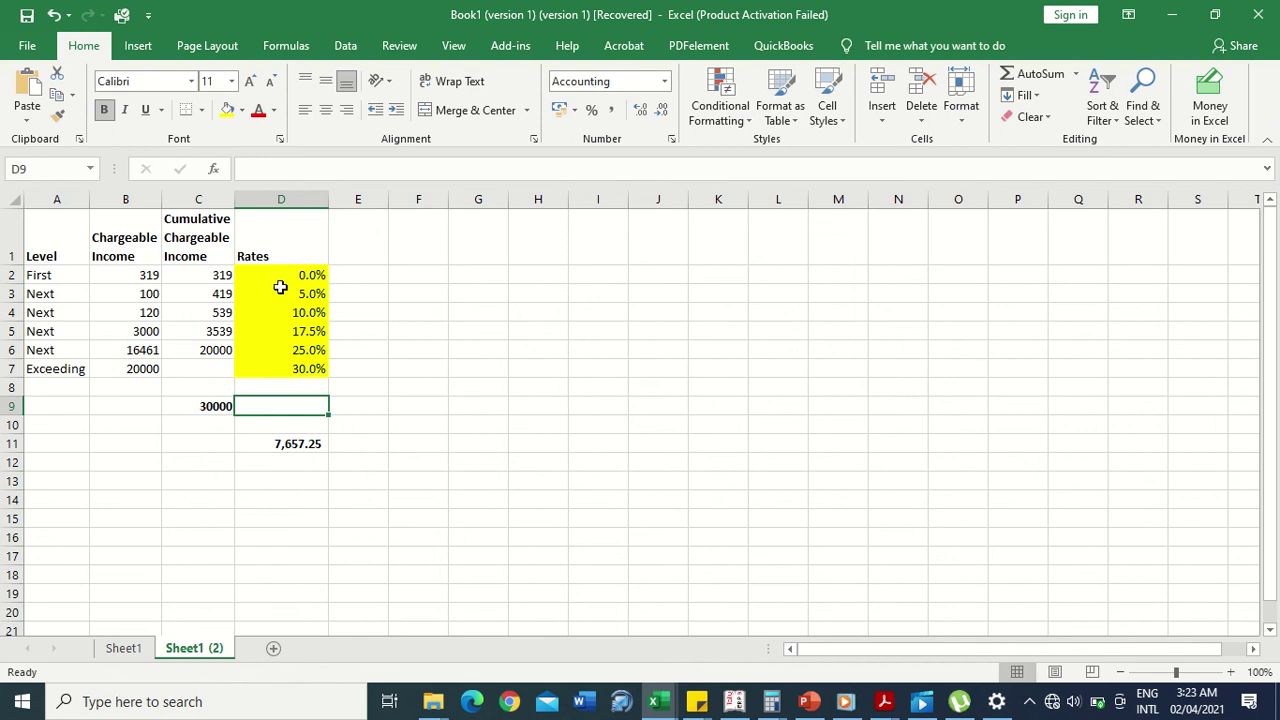
Step: Insert a blank column before the Cumulative Chargeable Income column
left_click(215, 199)
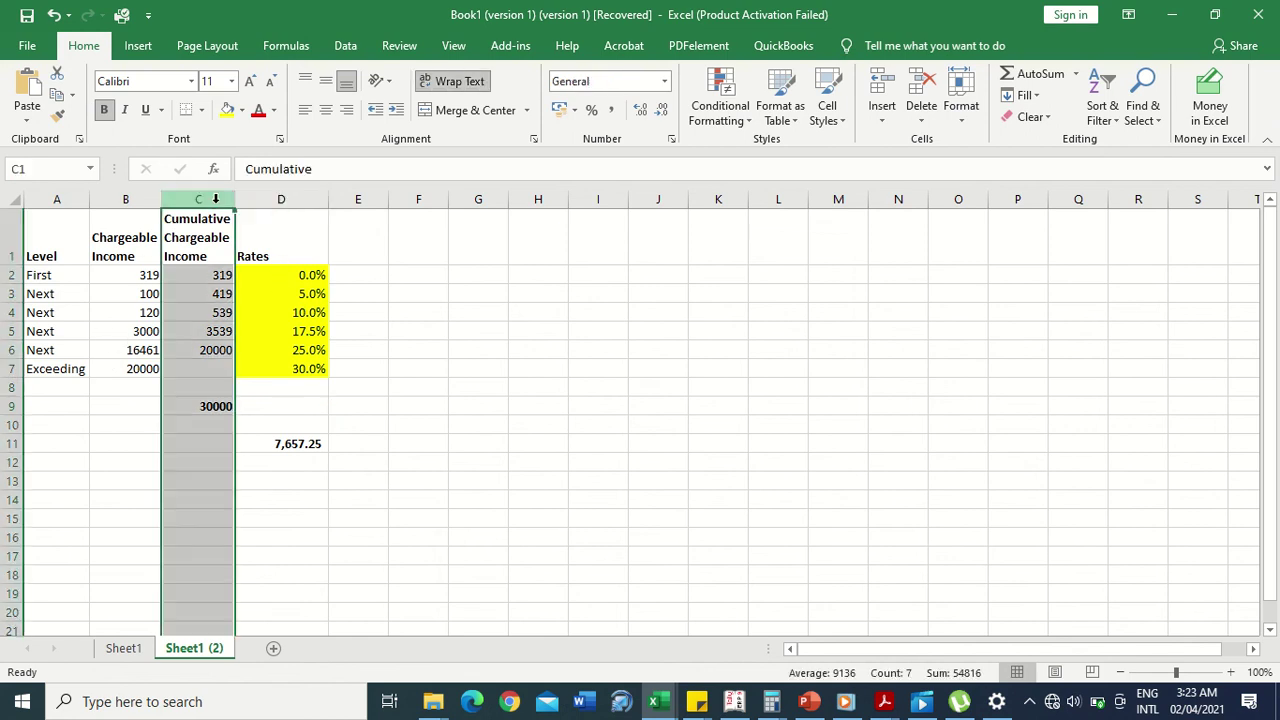
right_click(215, 199)
left_click(283, 332)
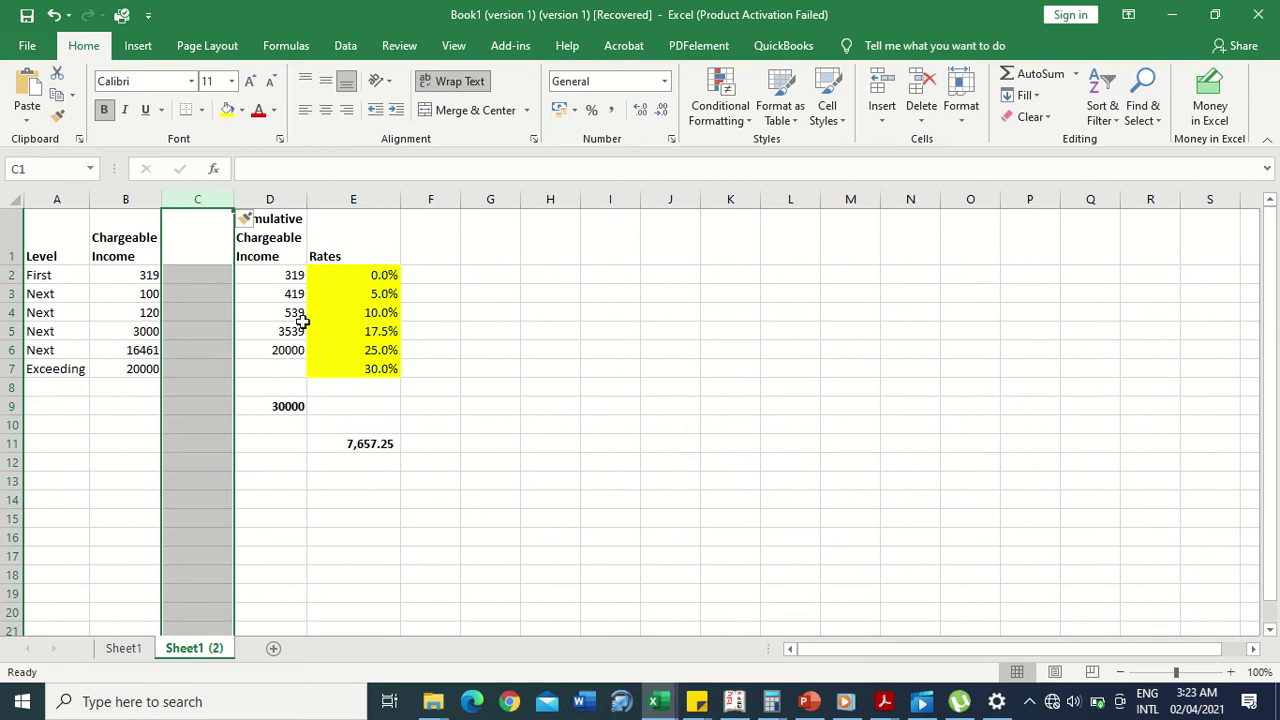
Step: Enter the header "Stepped Down Cumulative Chargeable Income" in cell C1
left_click(186, 252)
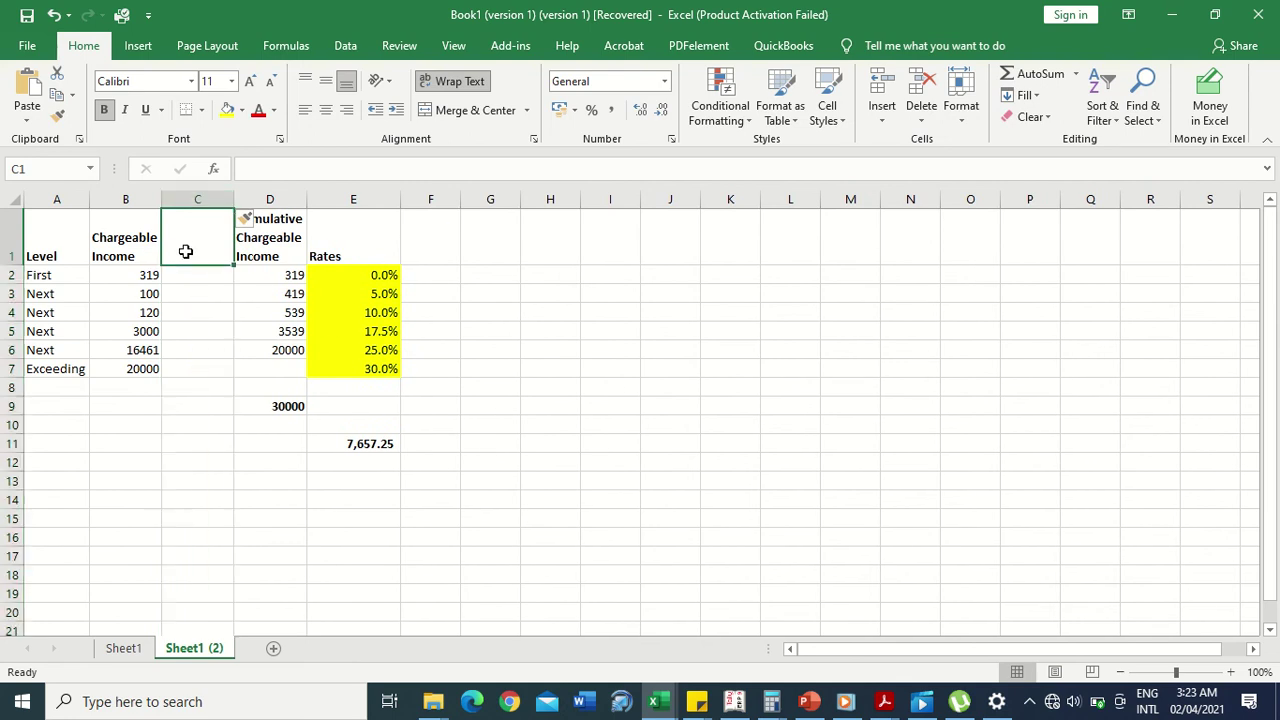
type("St")
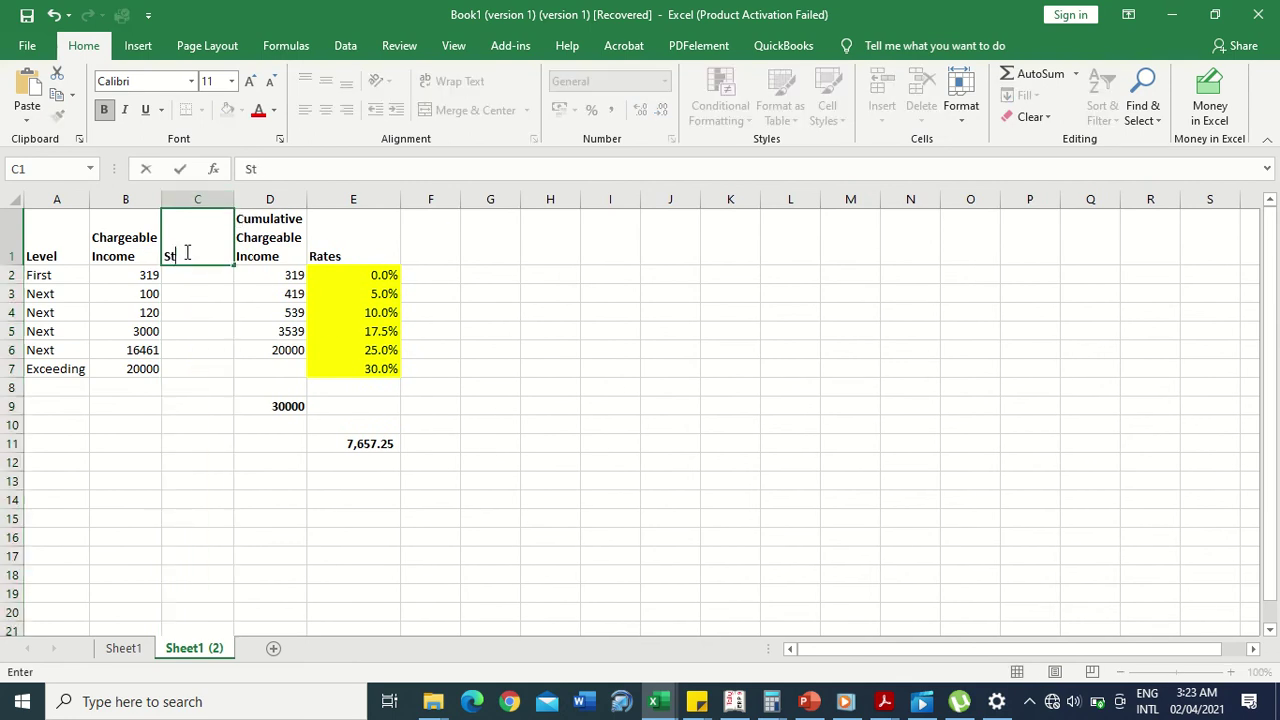
type("epped Down")
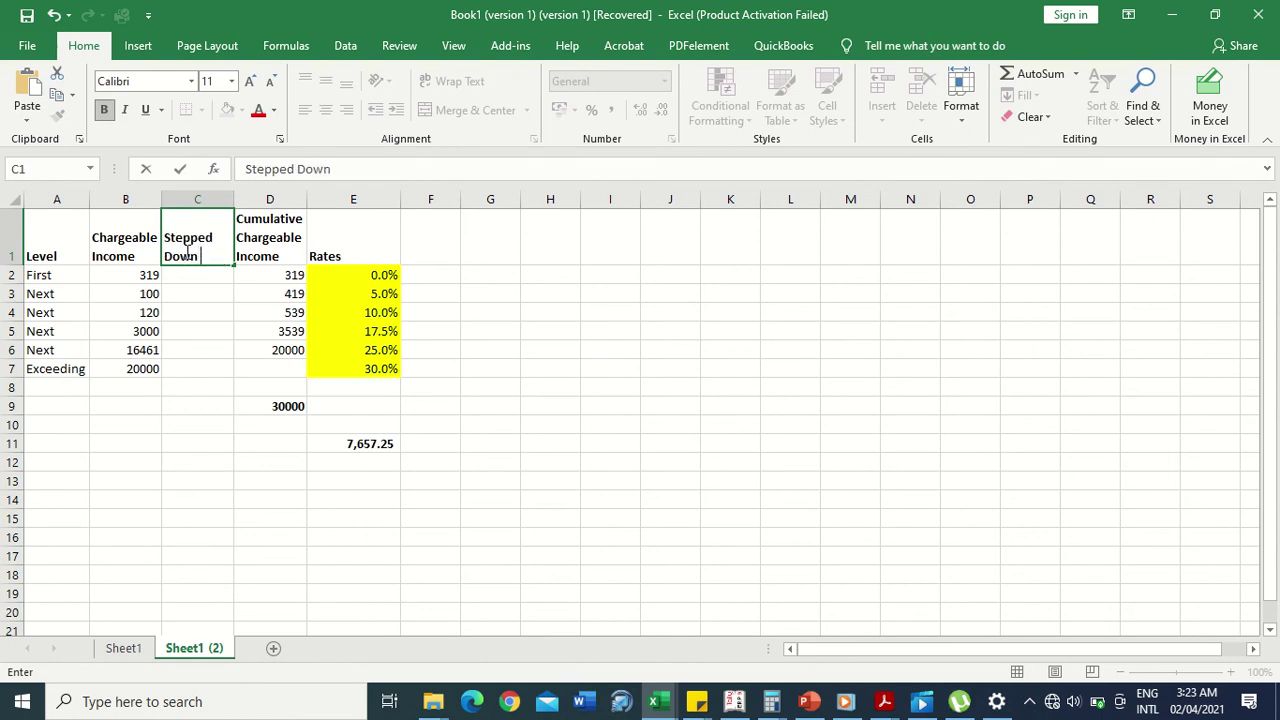
type(" Cumu")
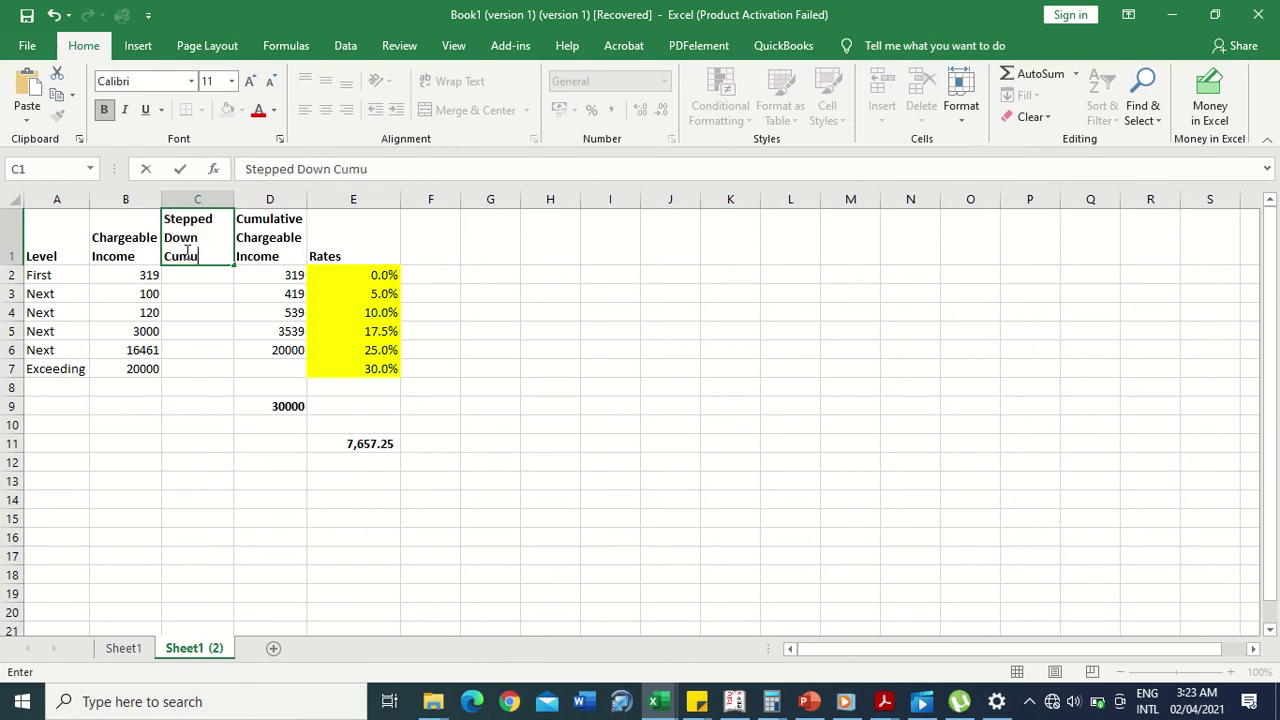
type("lative Charr")
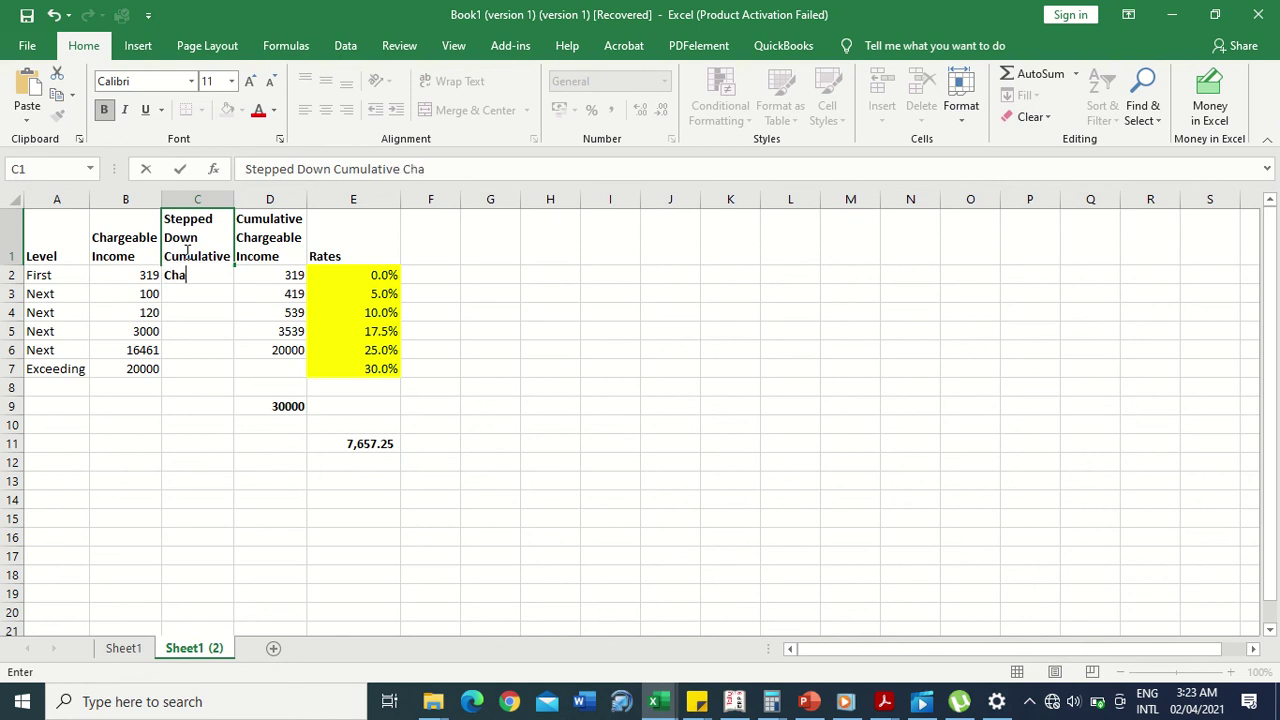
key("BackSpace")
type("geable Incom")
type("e")
key("Return")
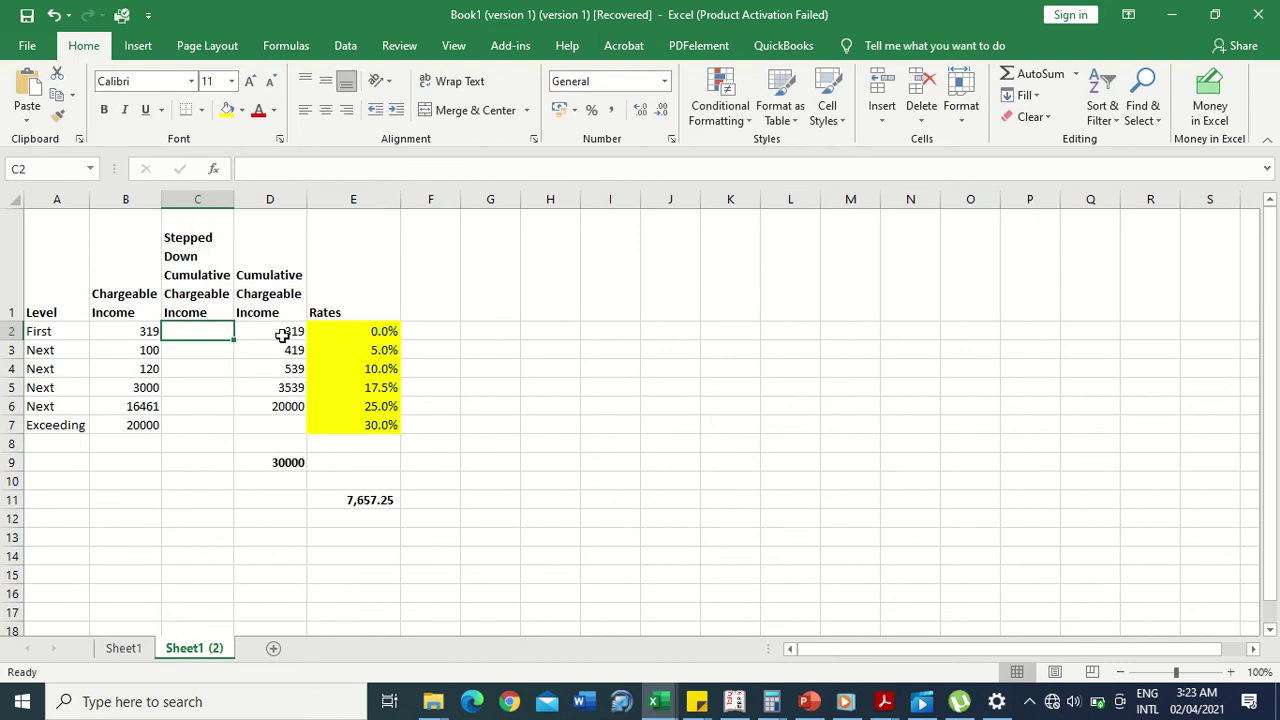
Step: Copy the cumulative chargeable incomes in D2:D6 and paste them as values one row lower, starting at C3
left_click_drag(279, 331, 277, 404)
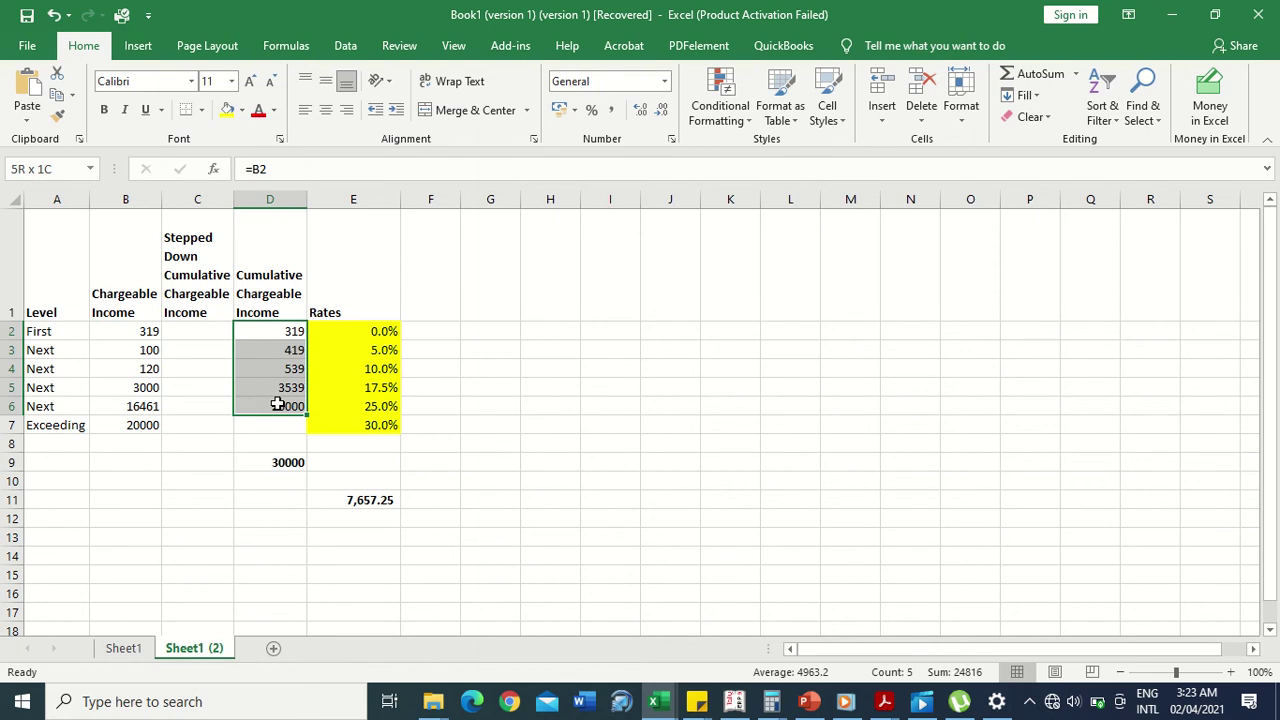
left_click_drag(277, 404, 277, 404)
key("ctrl+c")
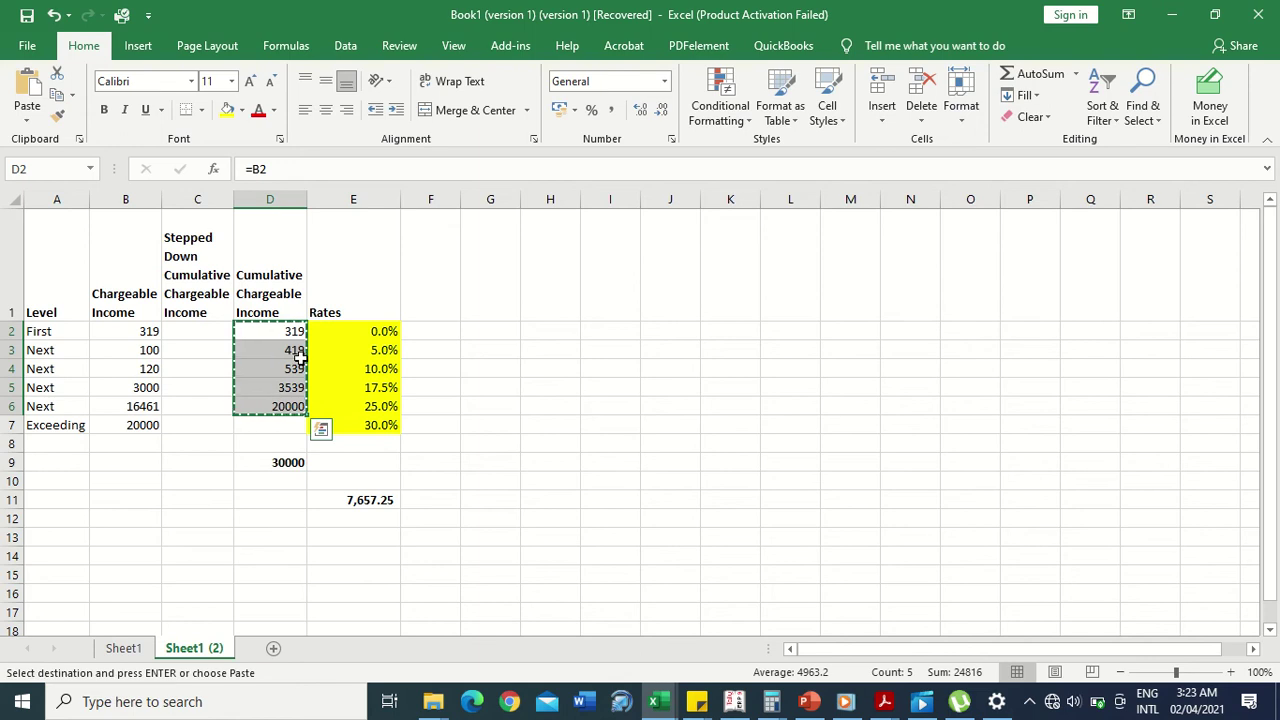
left_click(212, 358)
right_click(210, 358)
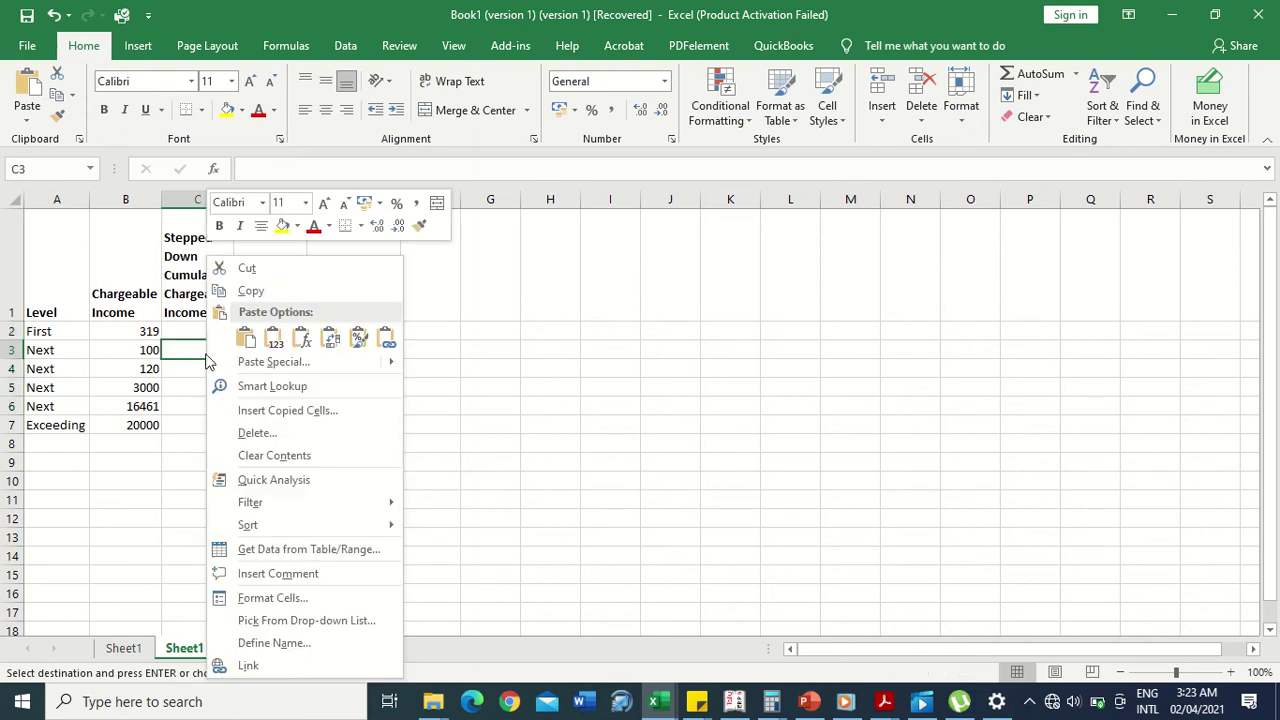
left_click(266, 341)
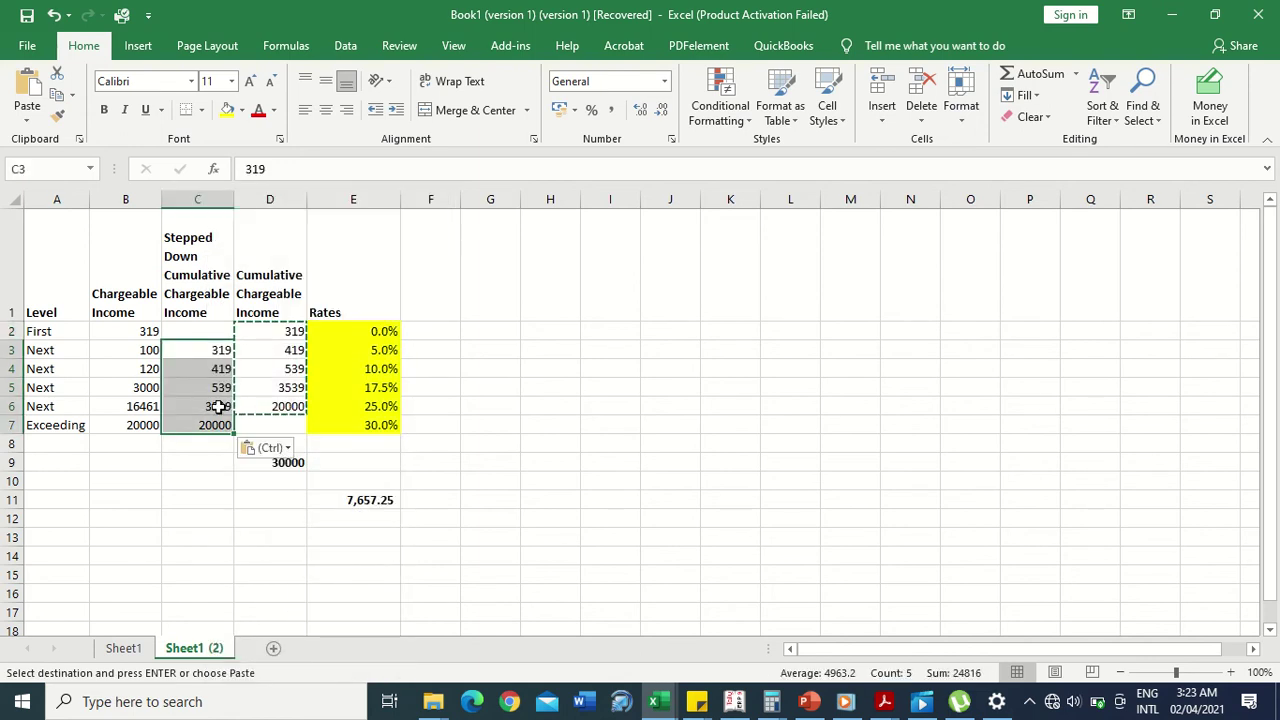
Step: Enter 0 in cell C2 as the stepped-down income for the First level
left_click(202, 332)
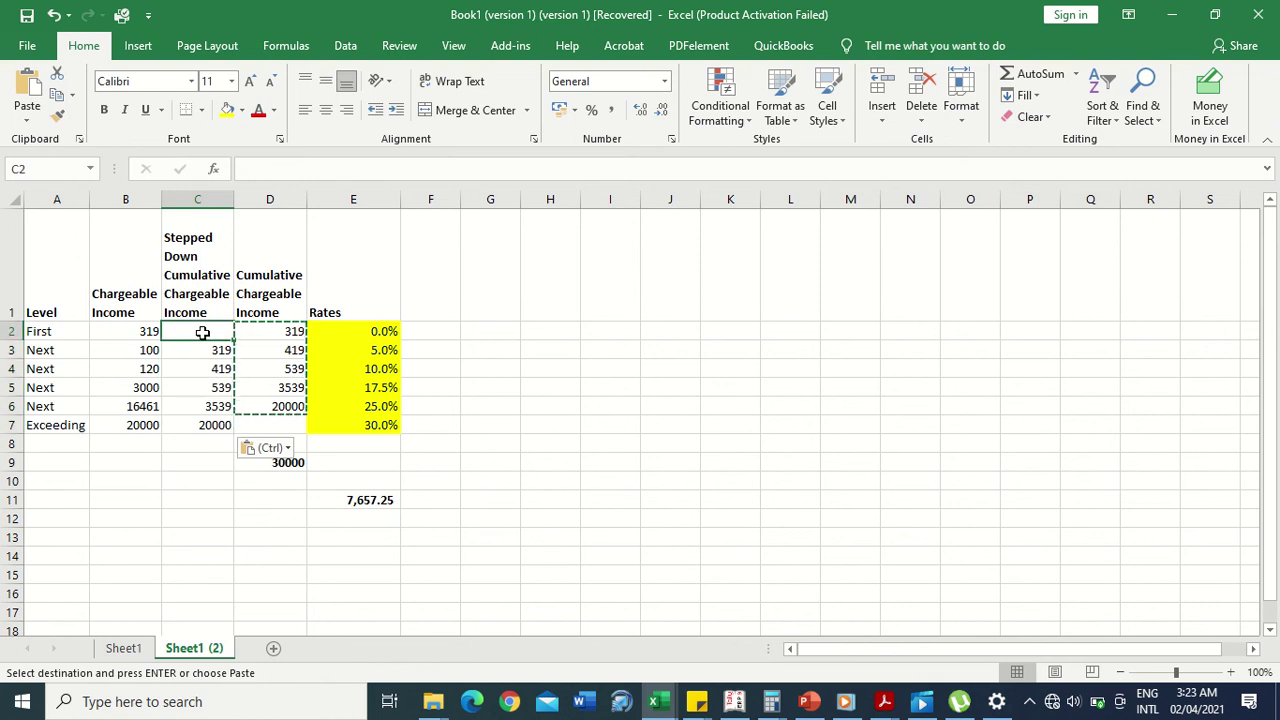
type("0")
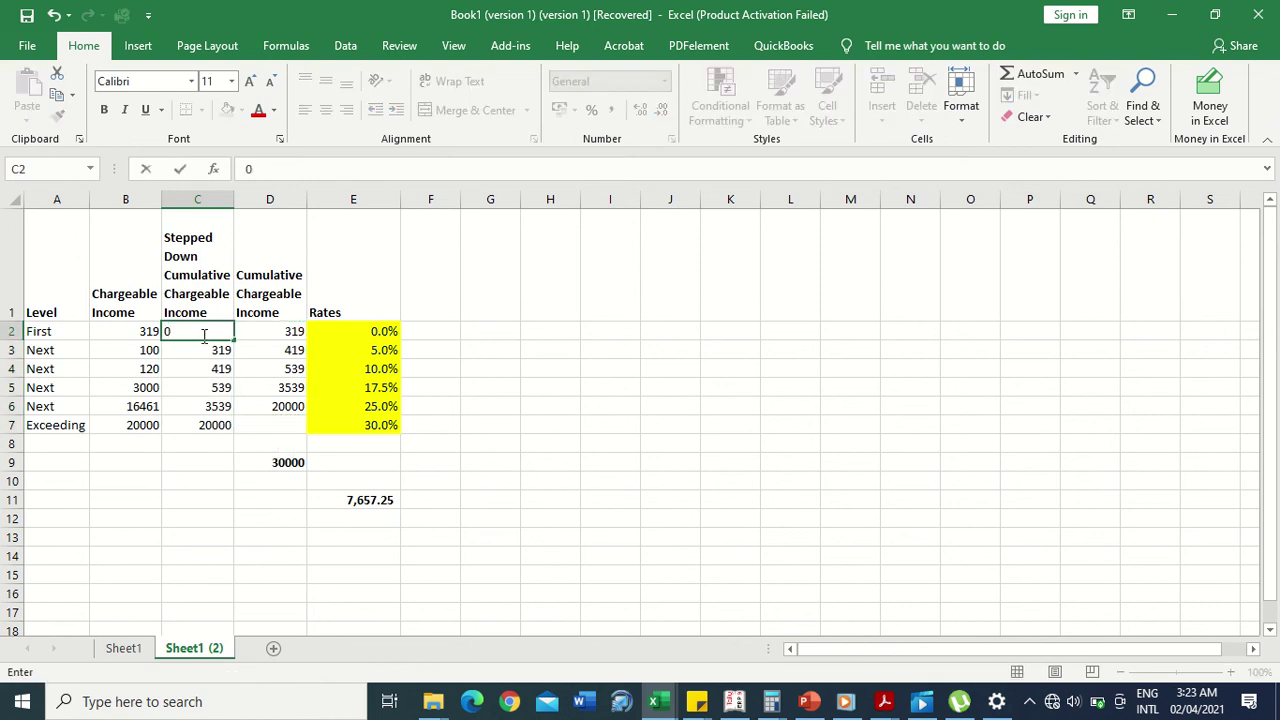
left_click(218, 424)
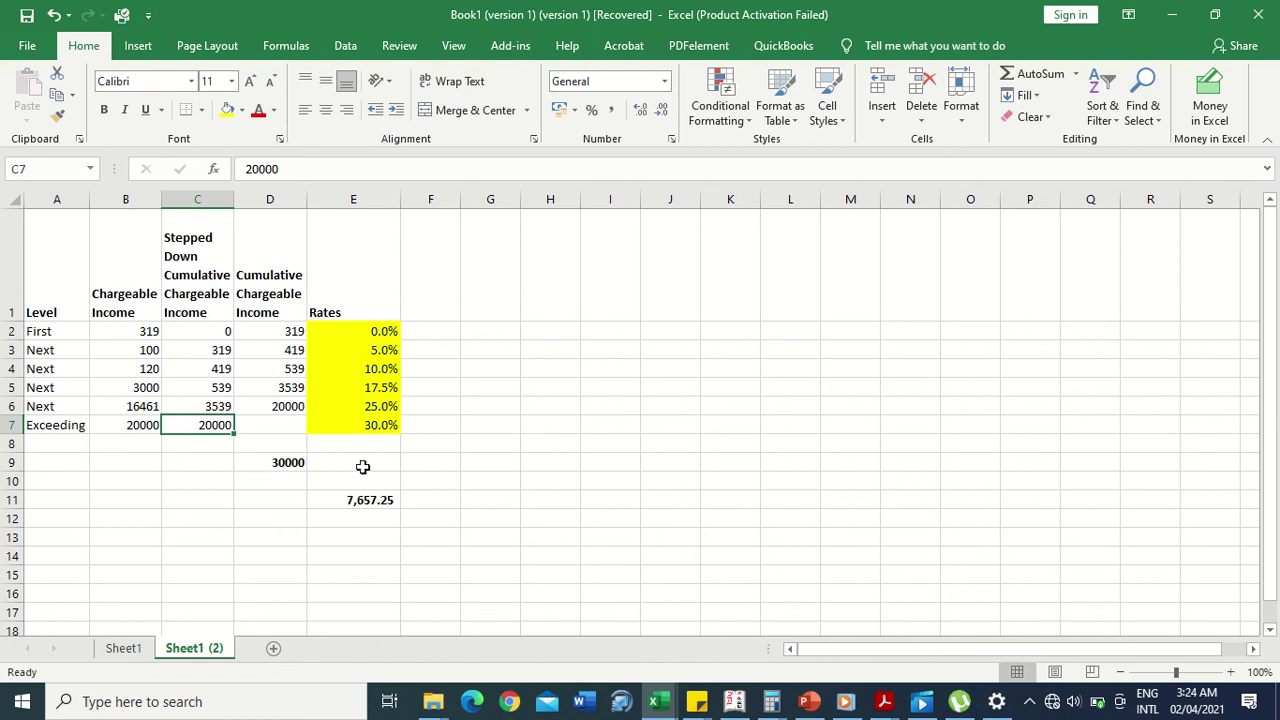
Step: Insert a blank row above the First level and shrink its height to a thin strip
left_click(9, 331)
right_click(9, 331)
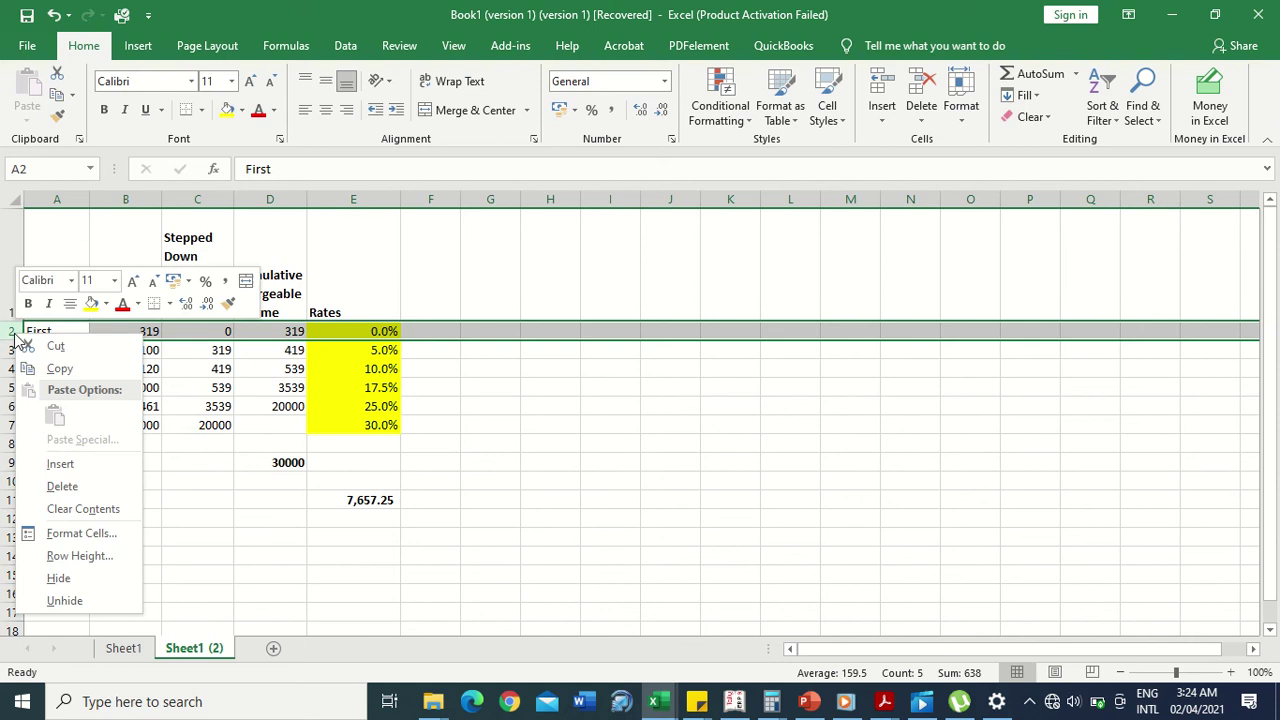
left_click(97, 464)
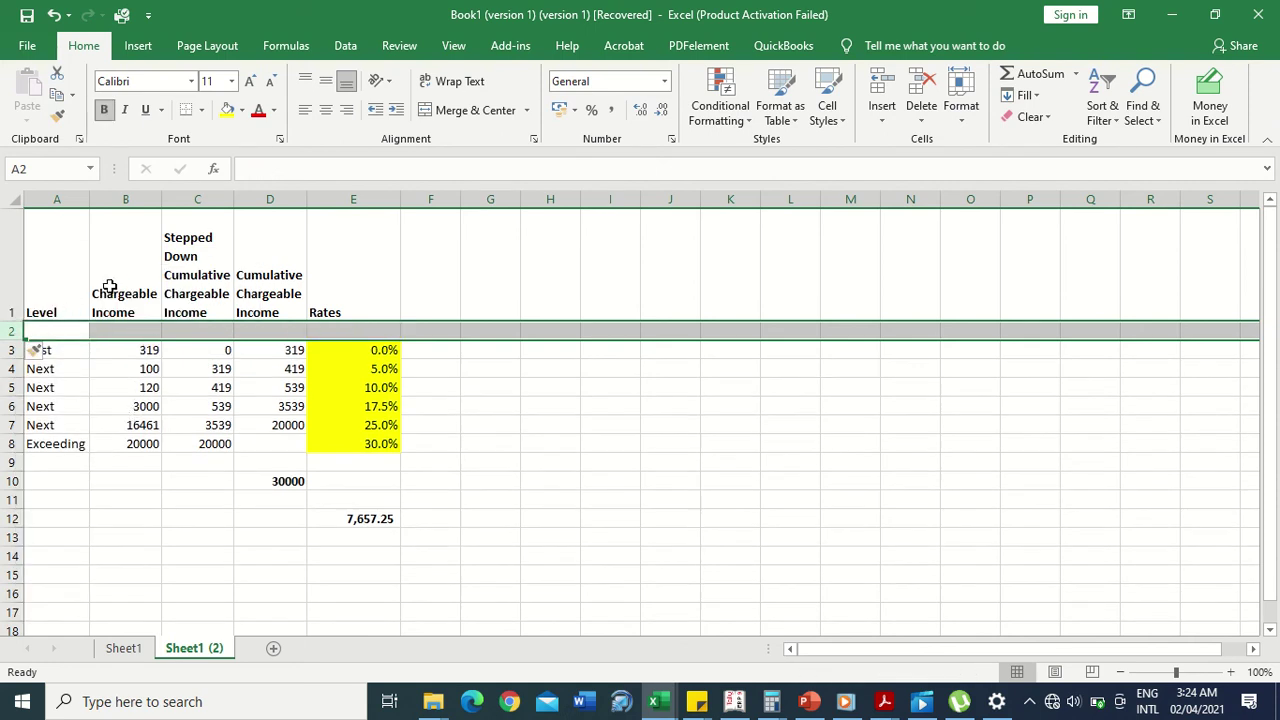
left_click(82, 352)
left_click(178, 362)
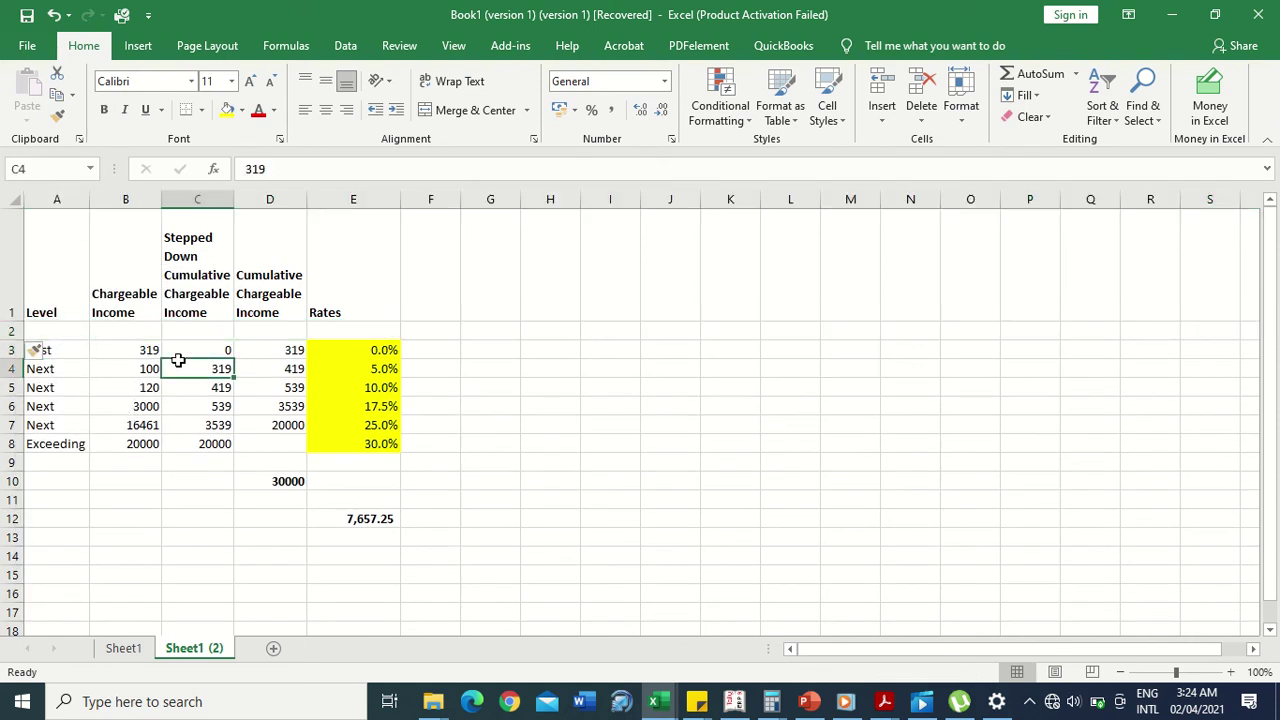
left_click_drag(10, 340, 36, 323)
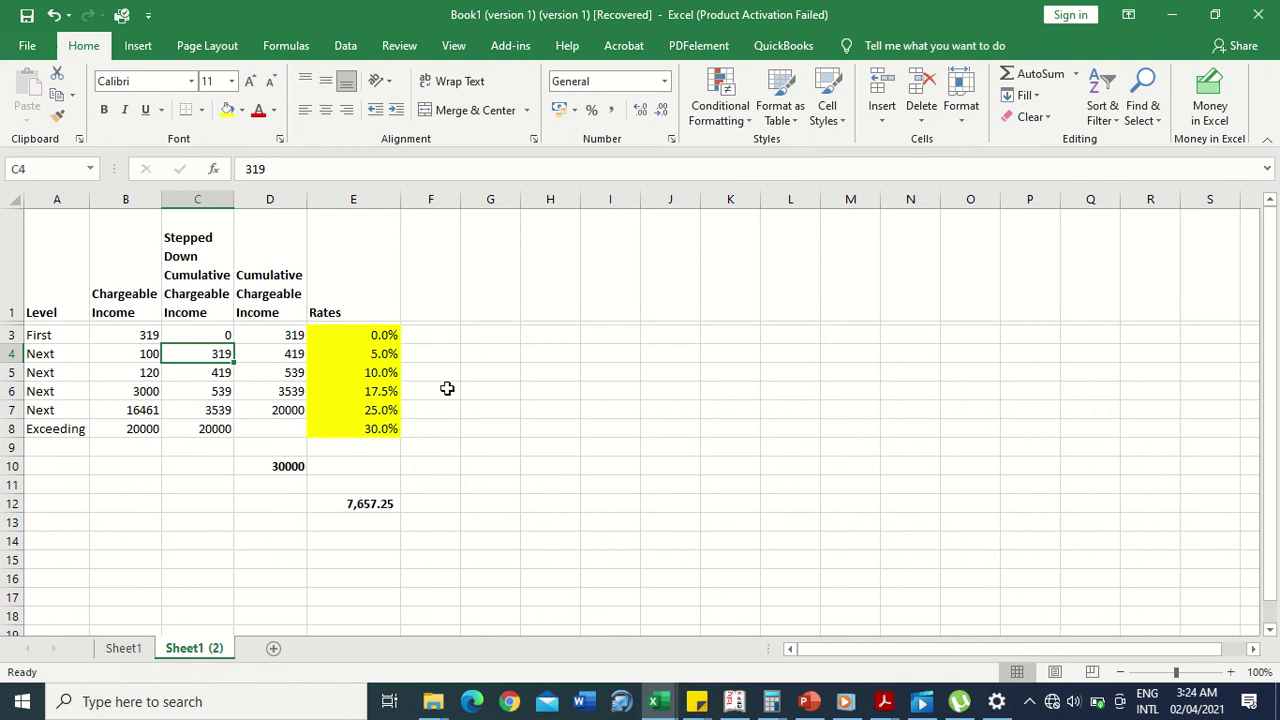
Step: Start a SUMPRODUCT formula in E10 whose first array tests --(D10>C3:C8)
left_click(379, 356)
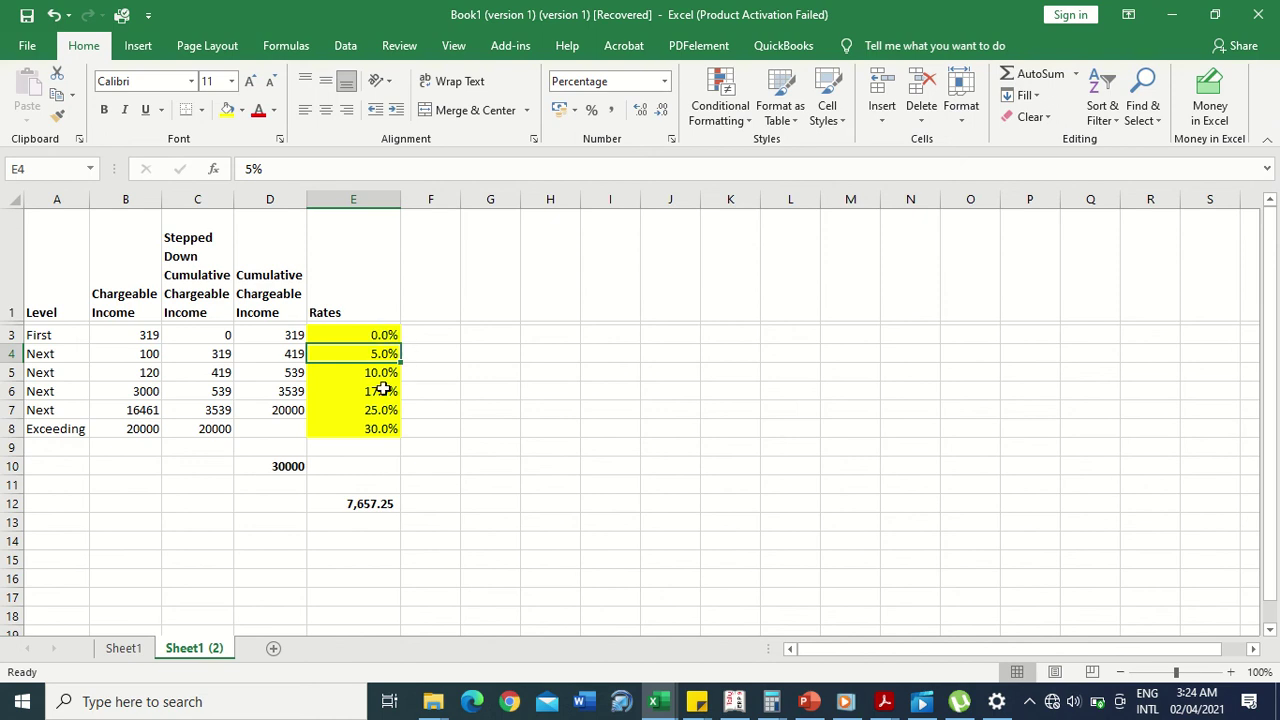
left_click(373, 467)
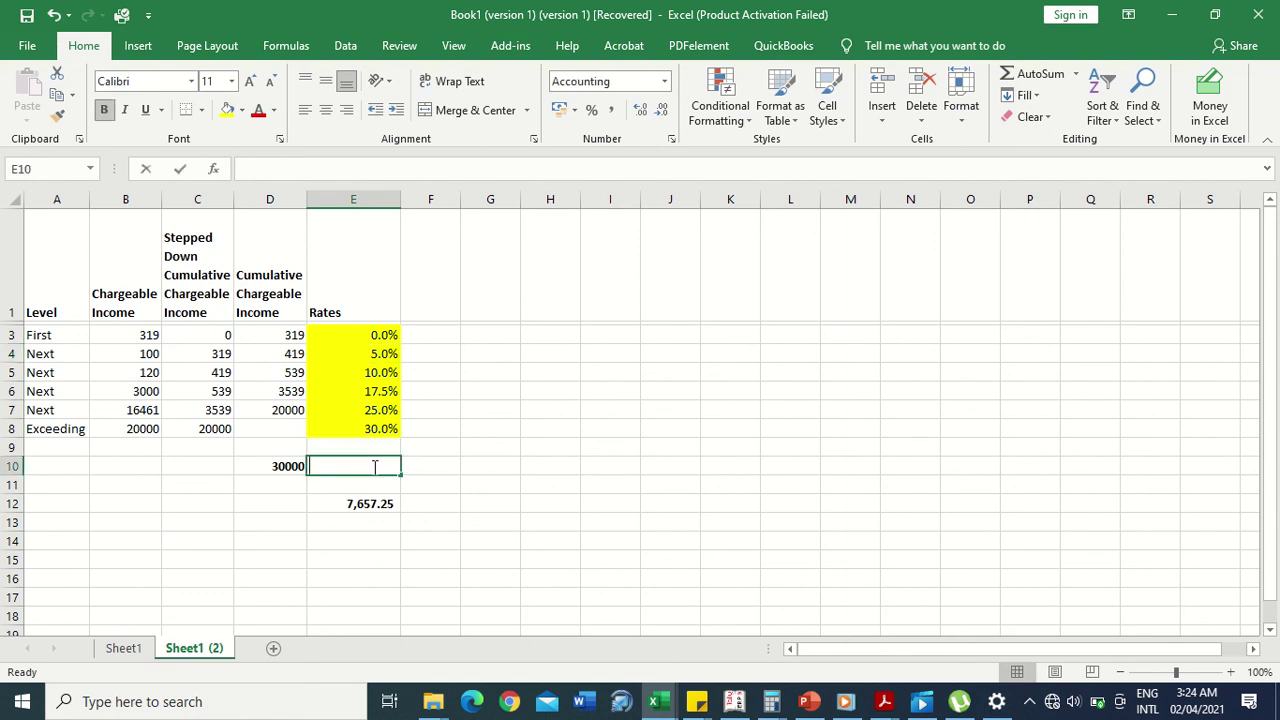
type("=sumproduct")
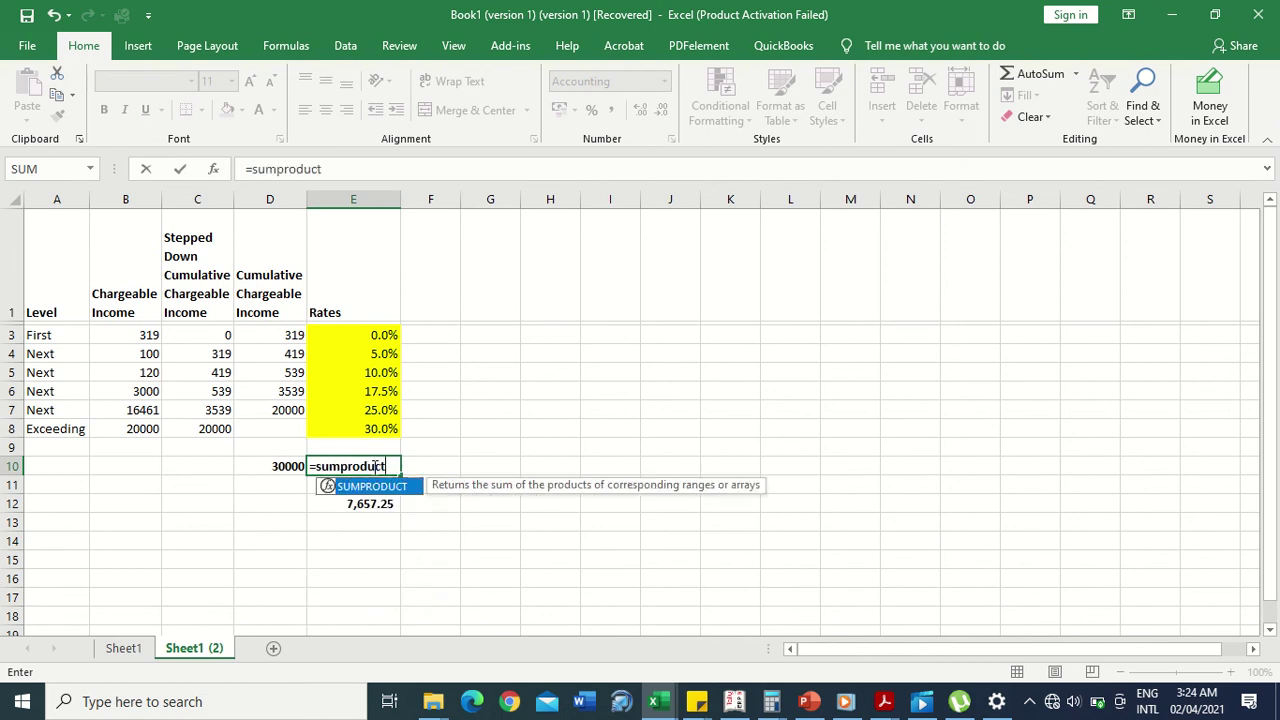
key("Tab")
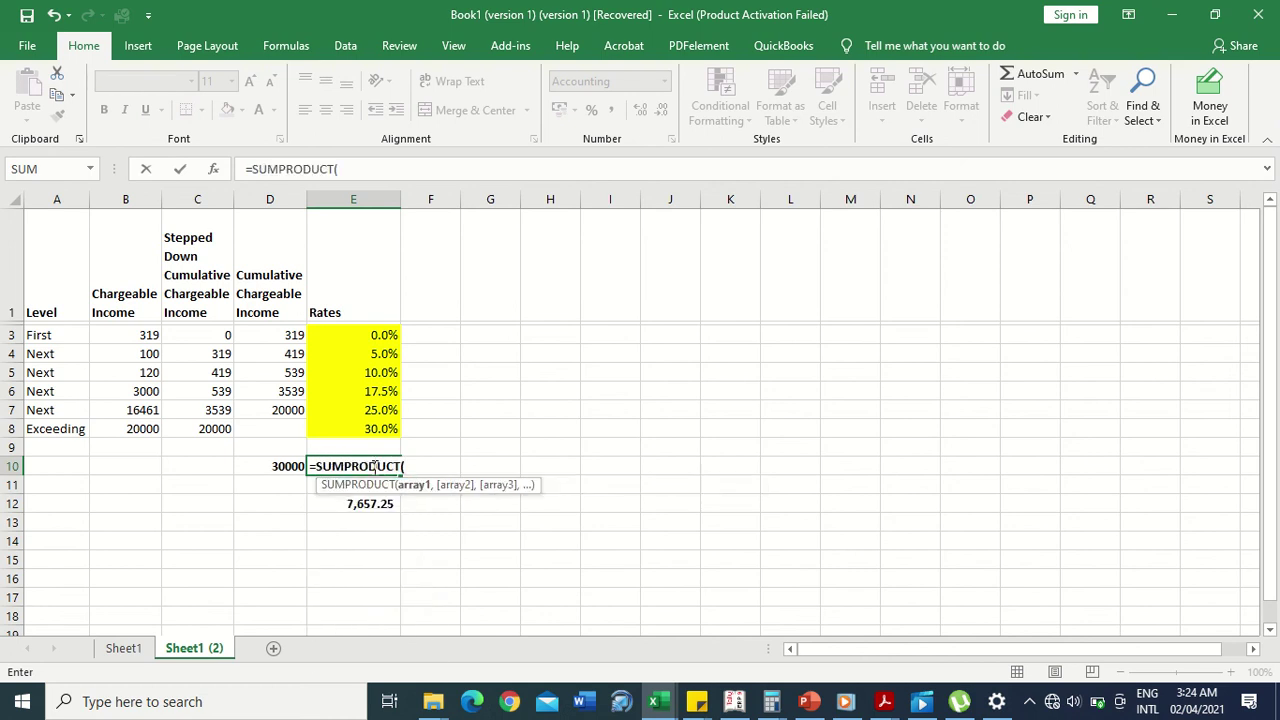
type("--")
type("(")
left_click(261, 466)
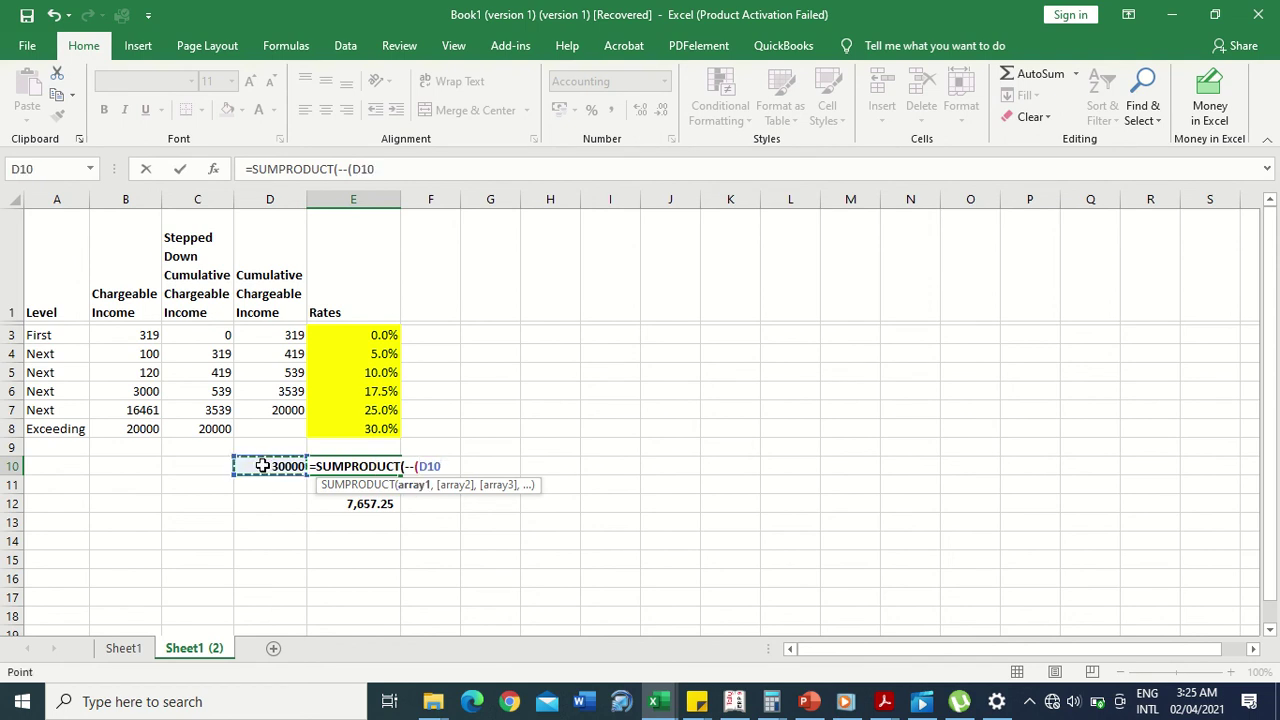
type(">")
left_click(147, 338)
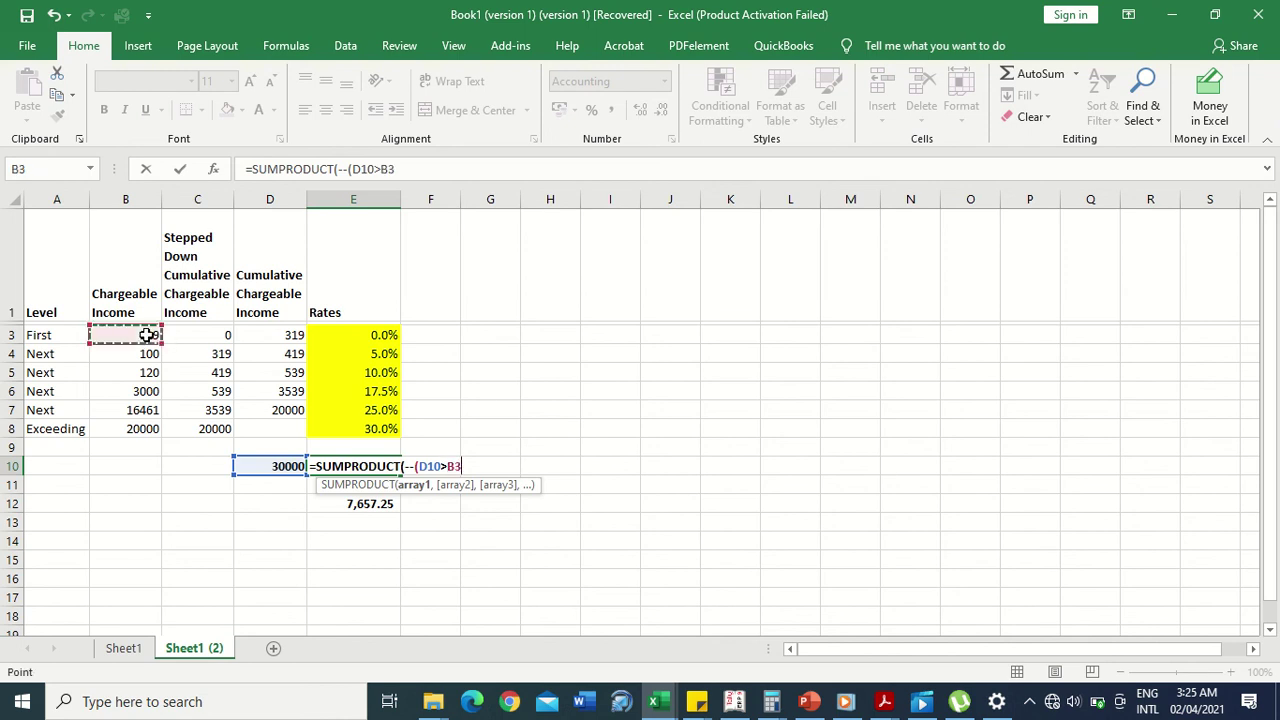
left_click_drag(147, 336, 207, 405)
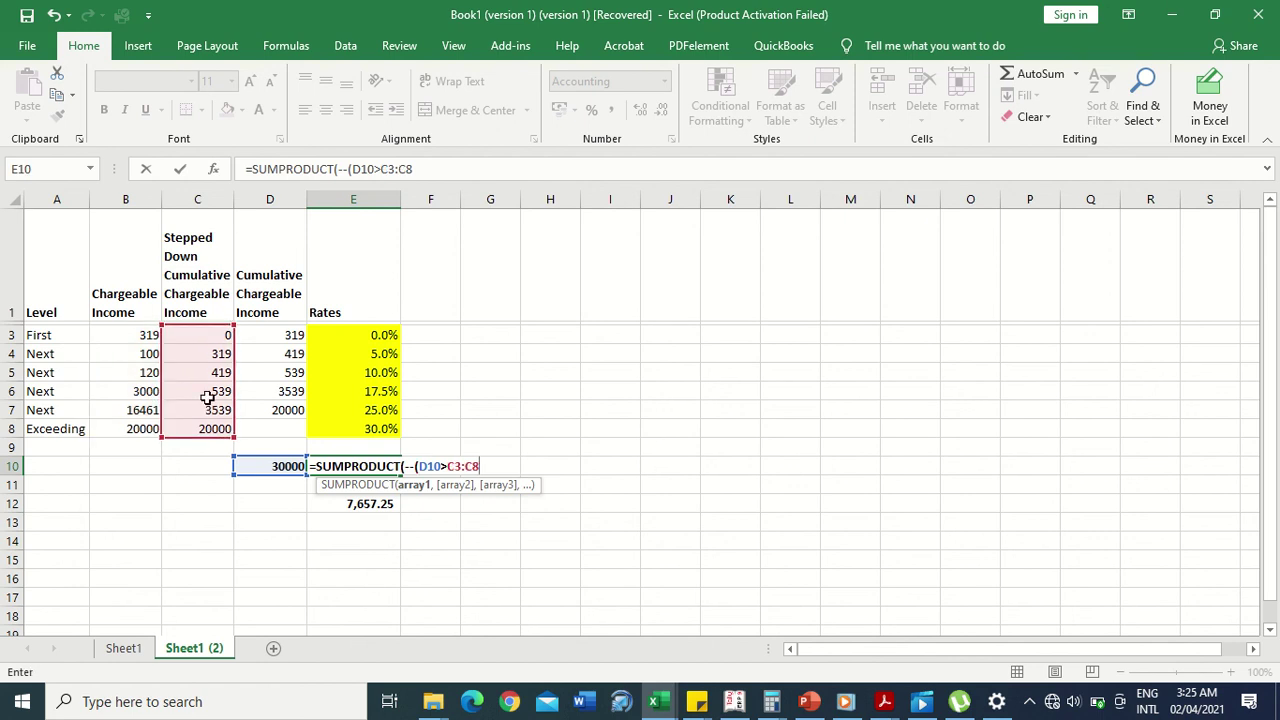
Step: Make the range in the SUMPRODUCT condition absolute as $C$3:$C$8, and close the first array with "),"
key("F4")
left_click(461, 466)
key("F4")
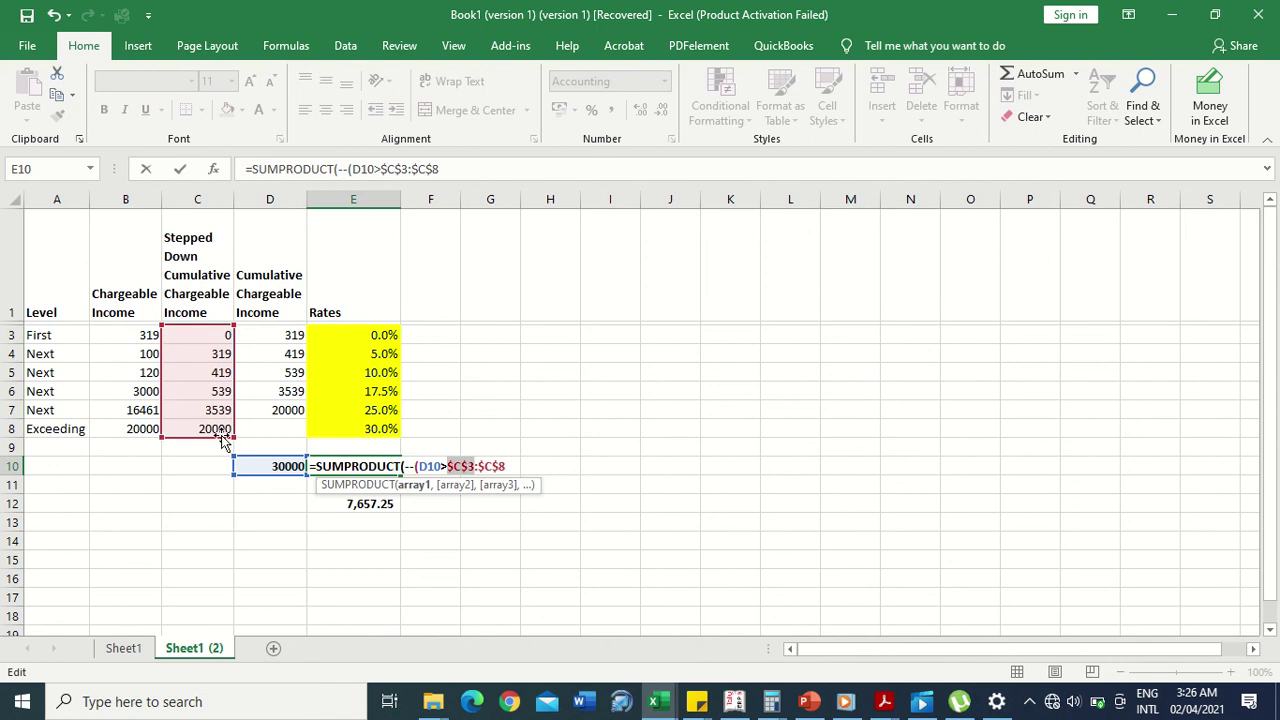
left_click(513, 467)
type("),")
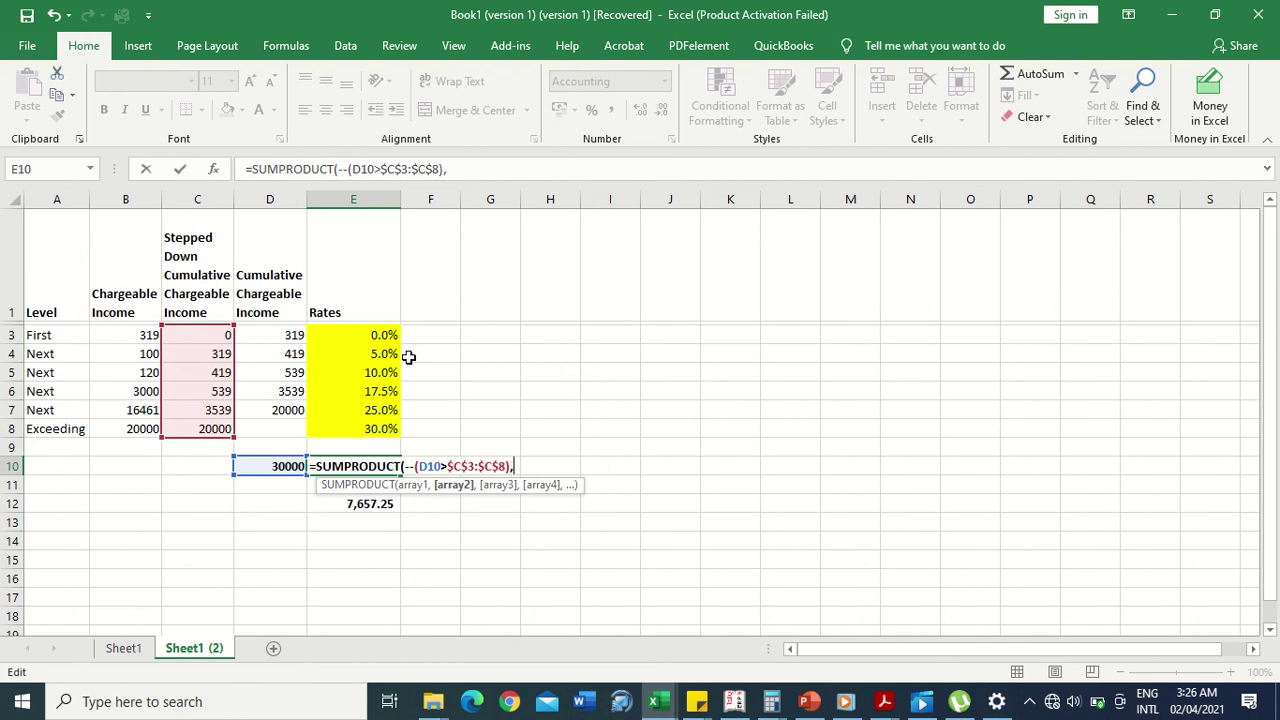
Step: Add the rate differences $E$3:$E$8-$E$2:$E$7 as the second array of the SUMPRODUCT formula, followed by a comma
left_click_drag(367, 336, 362, 427)
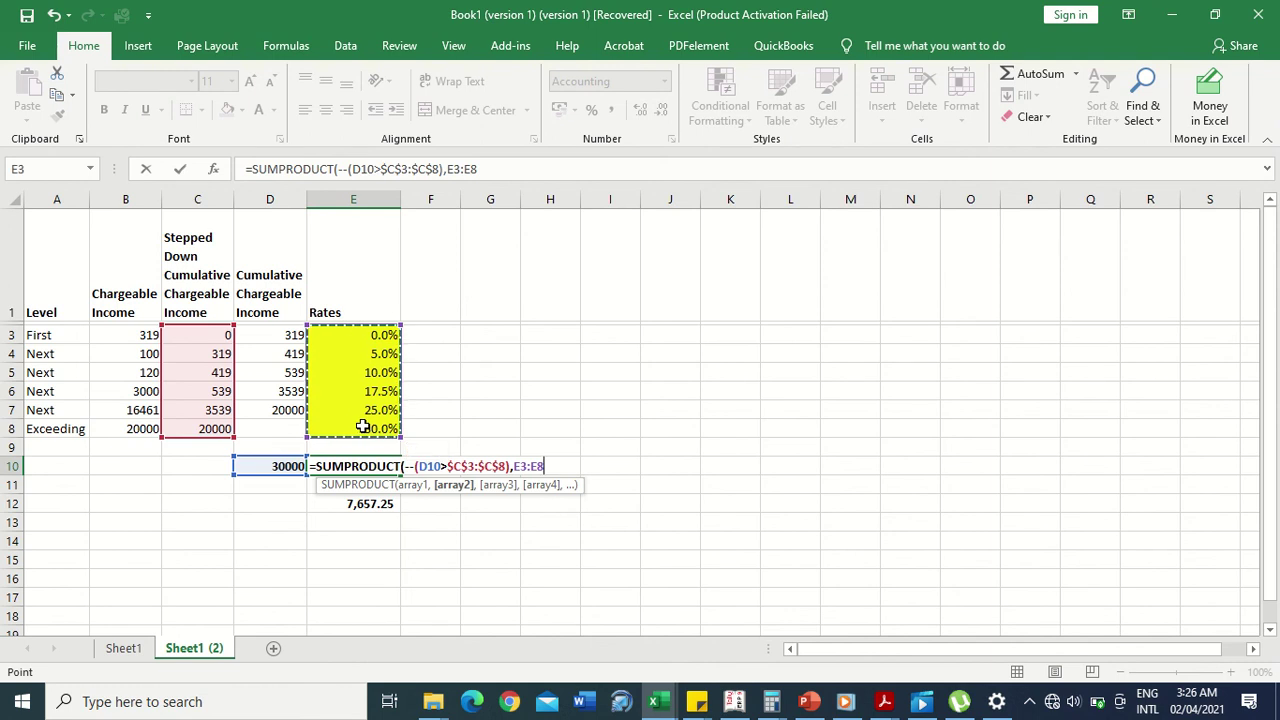
key("F4")
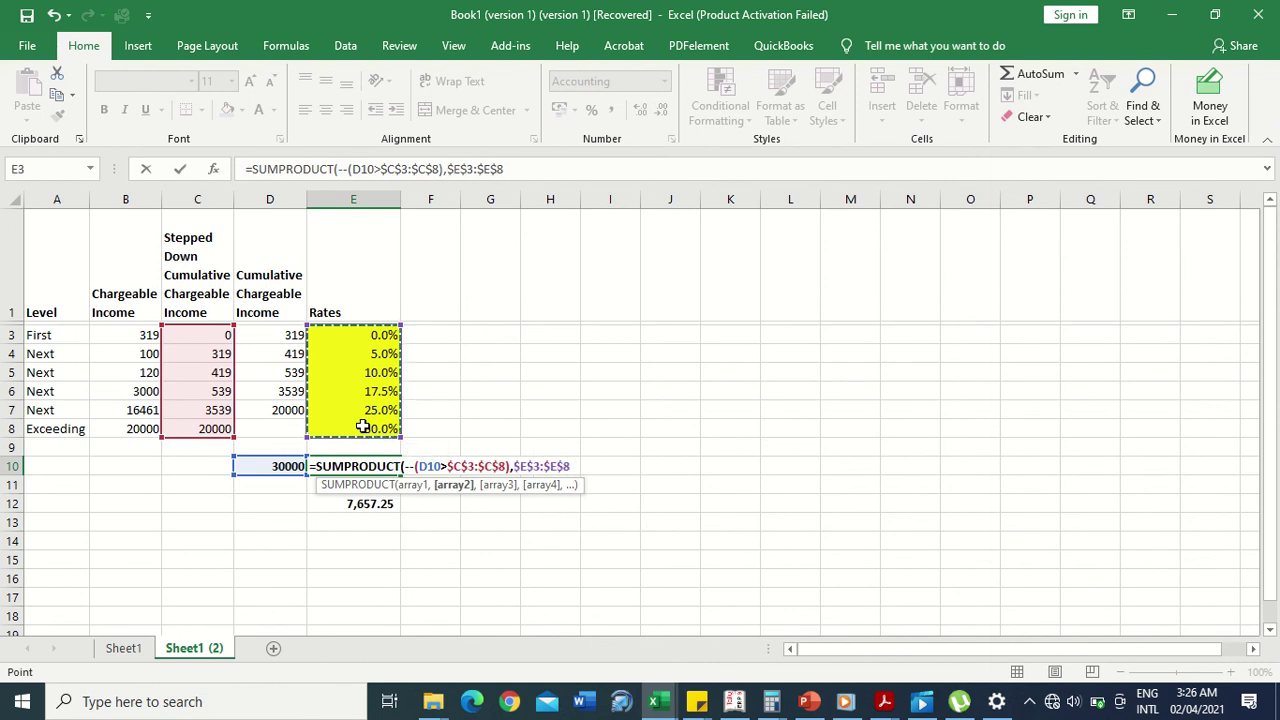
type("-")
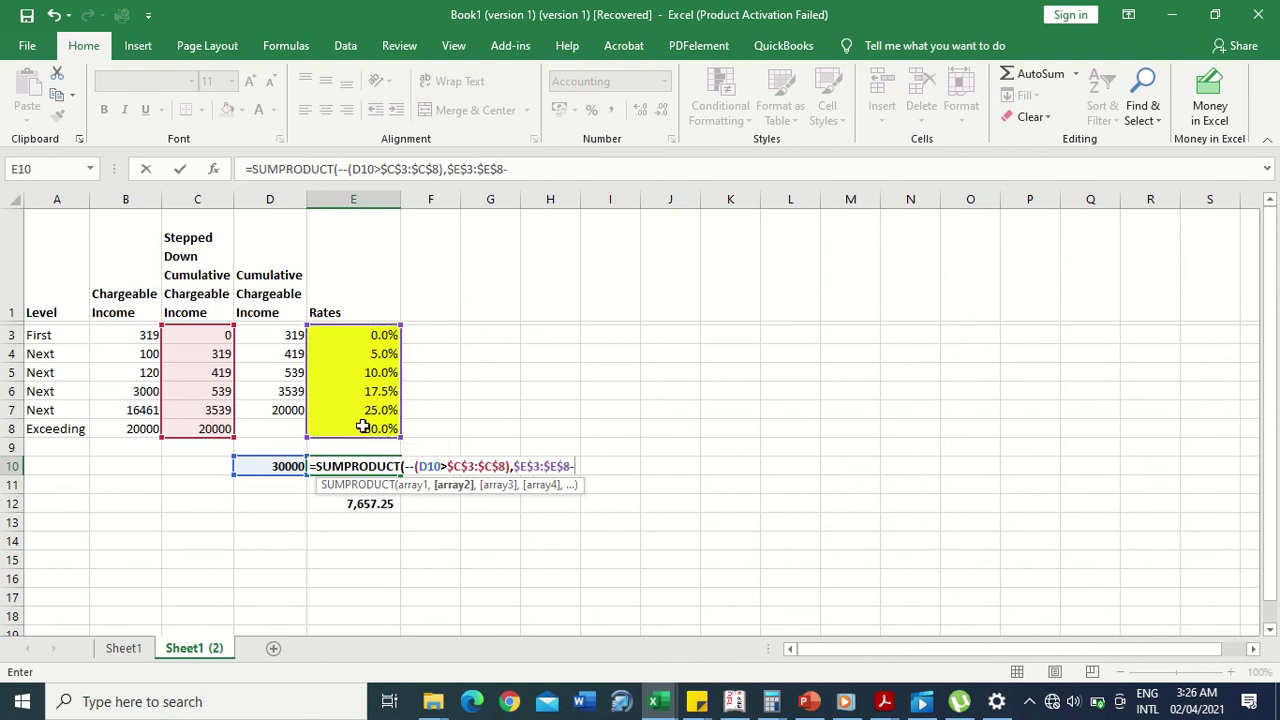
left_click(363, 322)
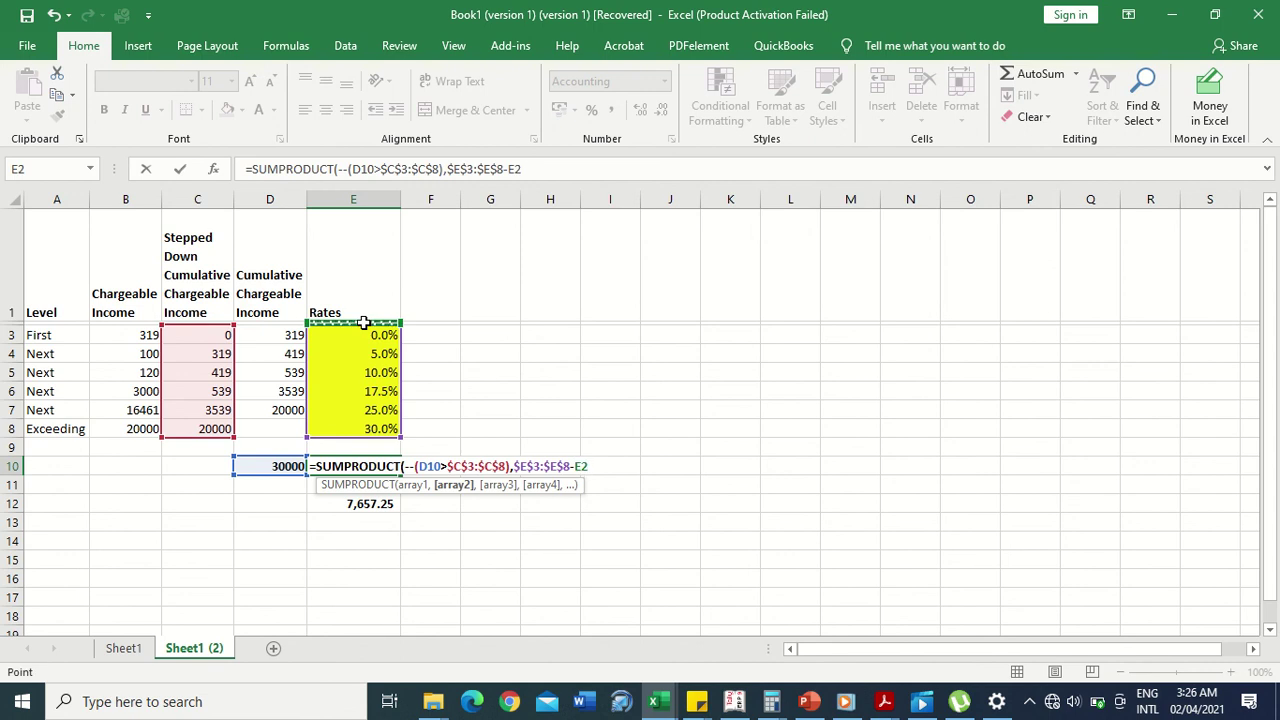
left_click_drag(363, 322, 368, 407)
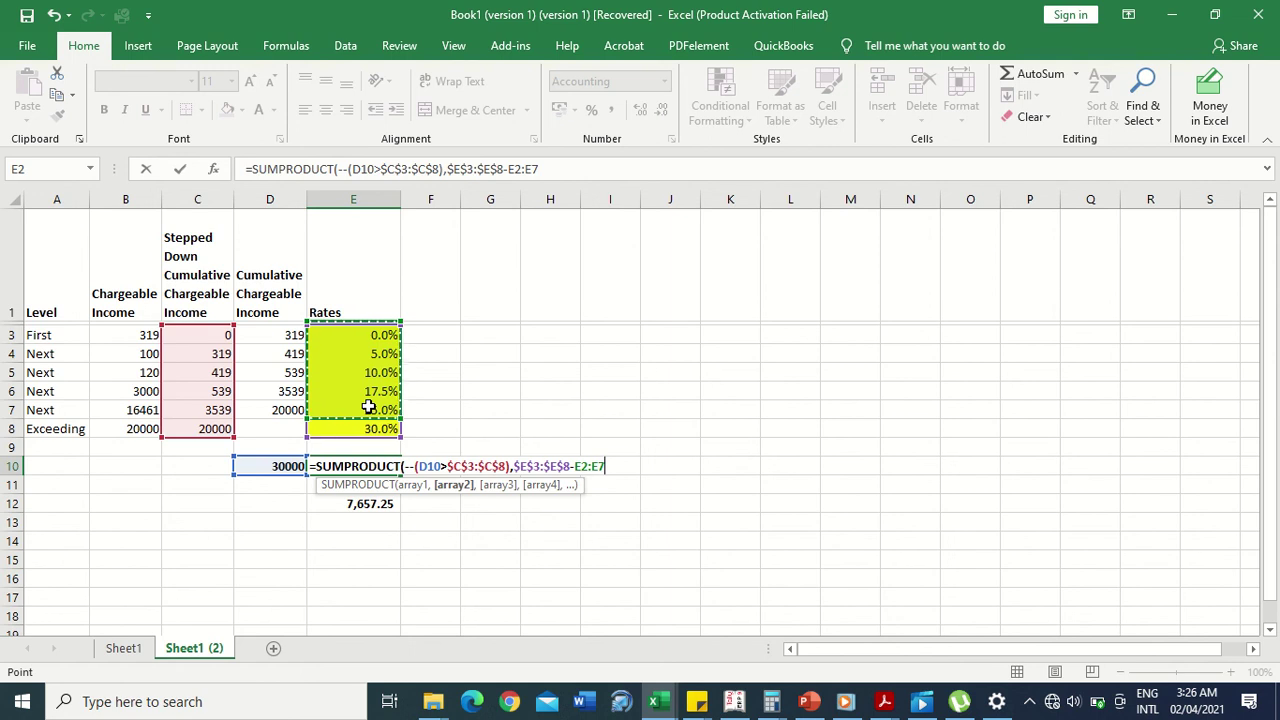
key("F4")
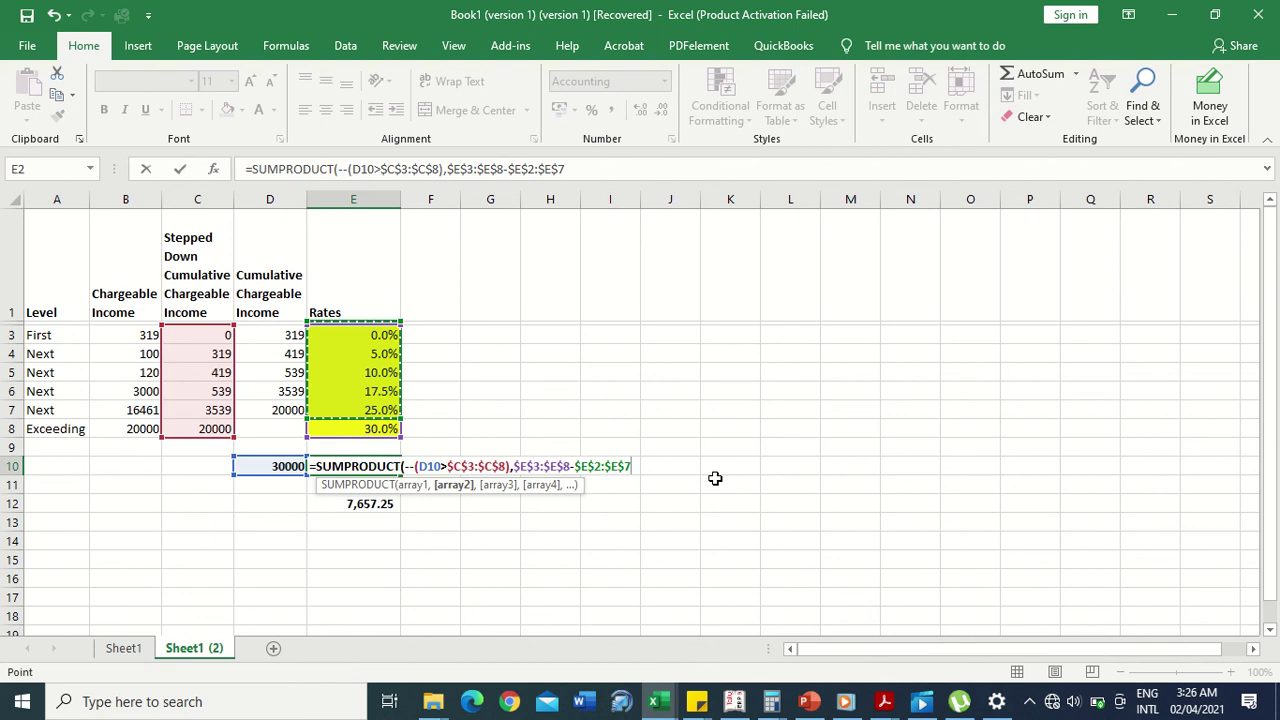
type(",")
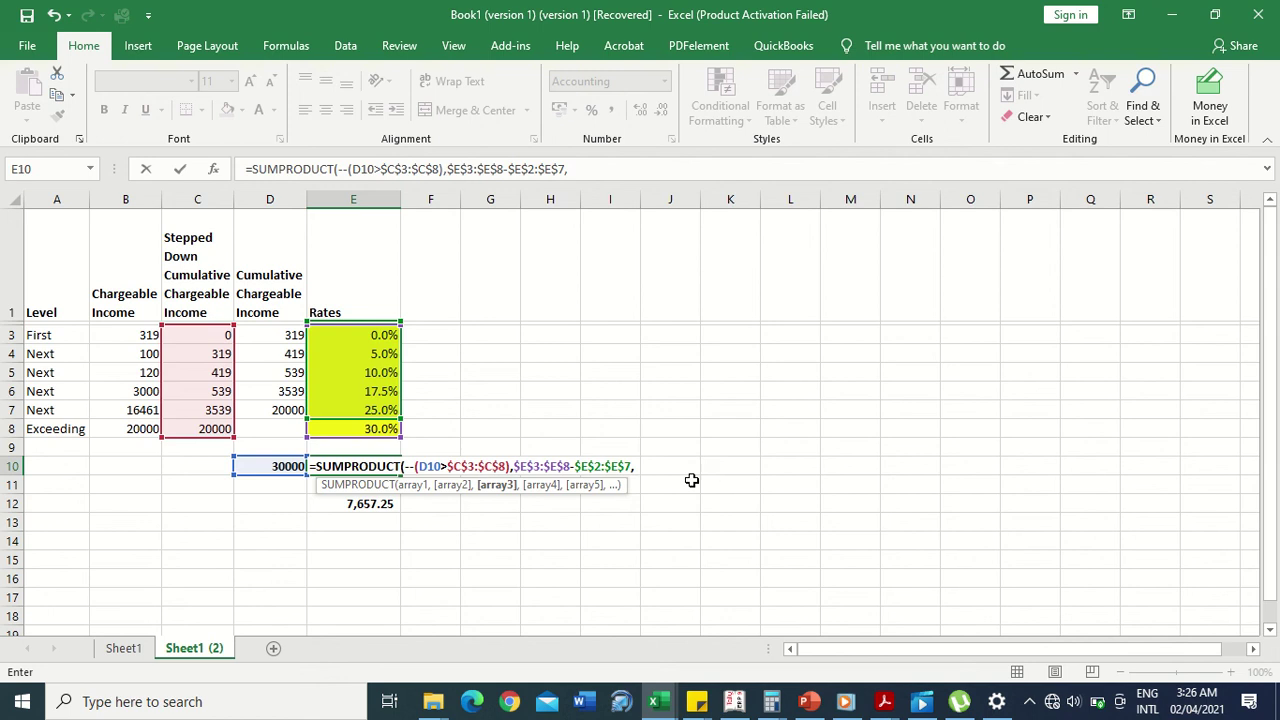
Step: Add D10-$C$3:$C$8 as the third array, close the SUMPRODUCT formula and enter it in E10
left_click(285, 464)
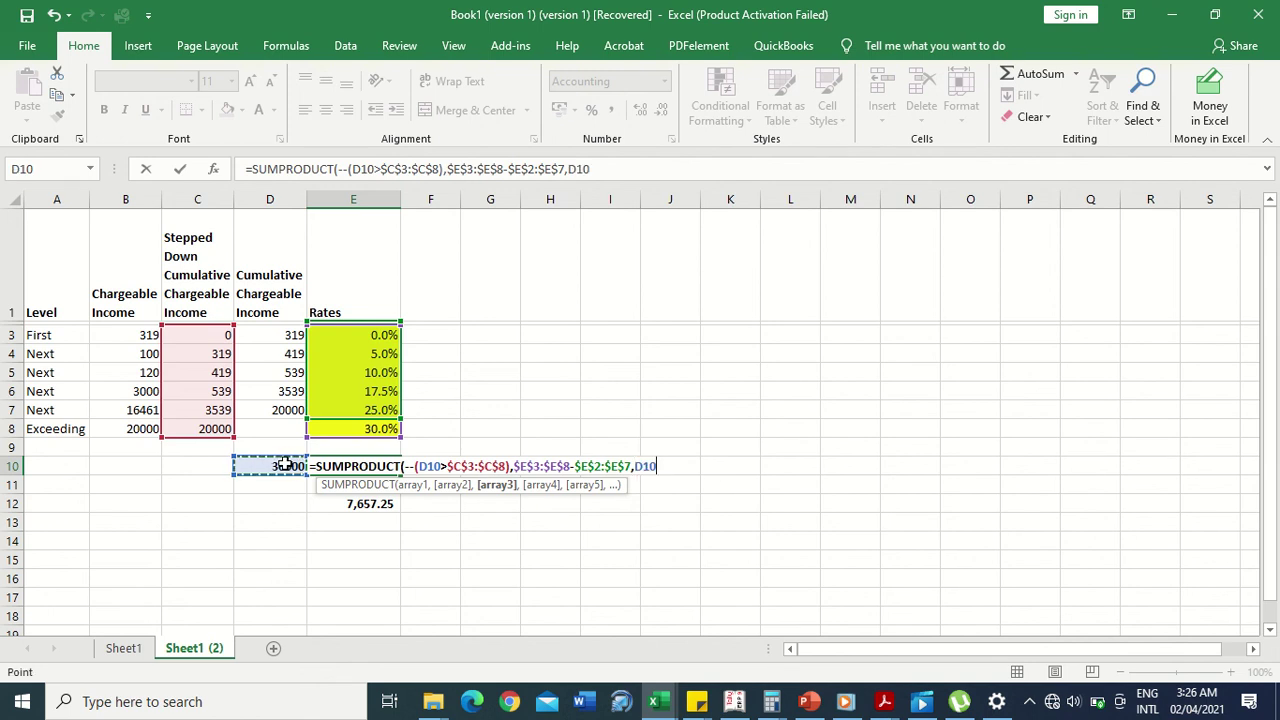
type("-")
left_click(210, 338)
left_click_drag(212, 357, 202, 429)
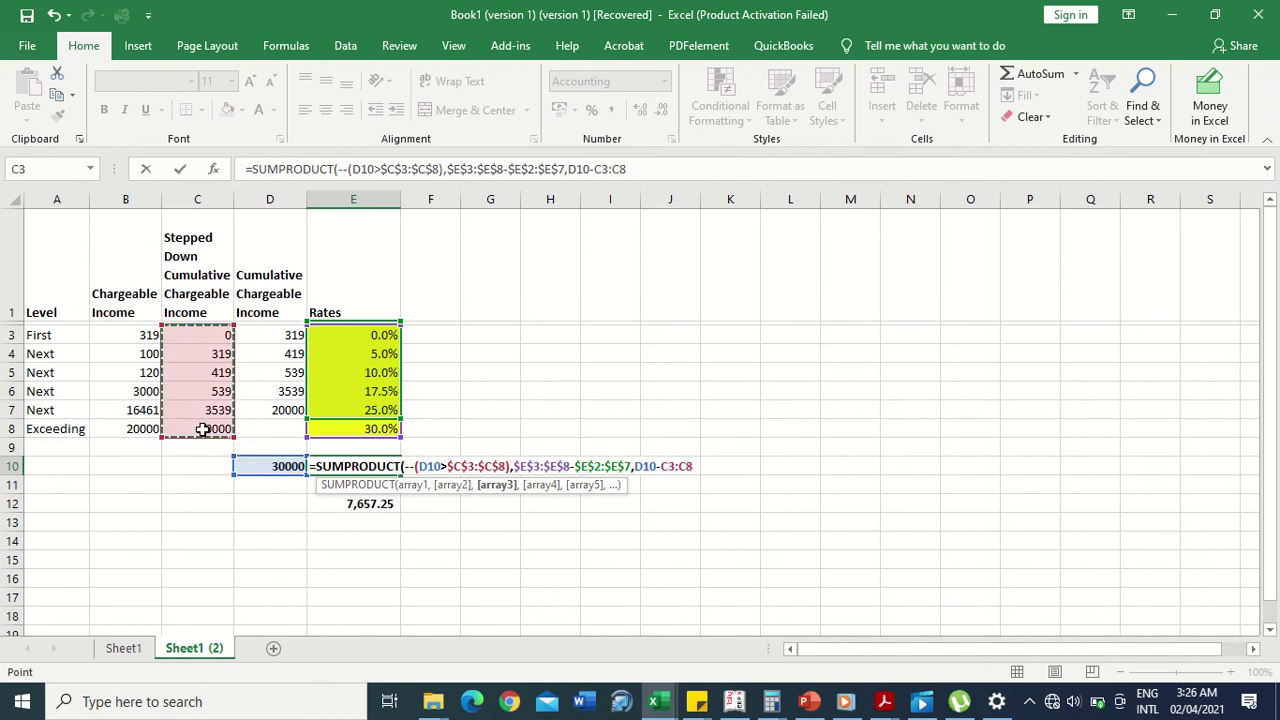
key("F4")
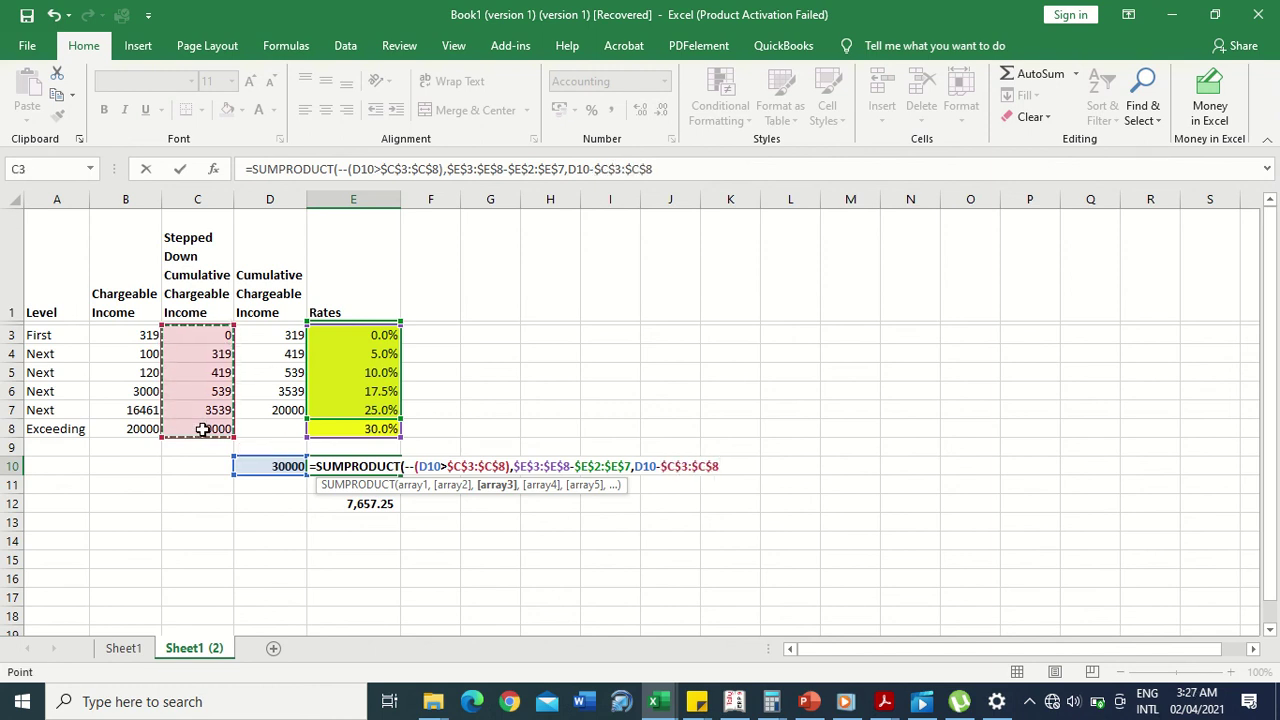
type(")")
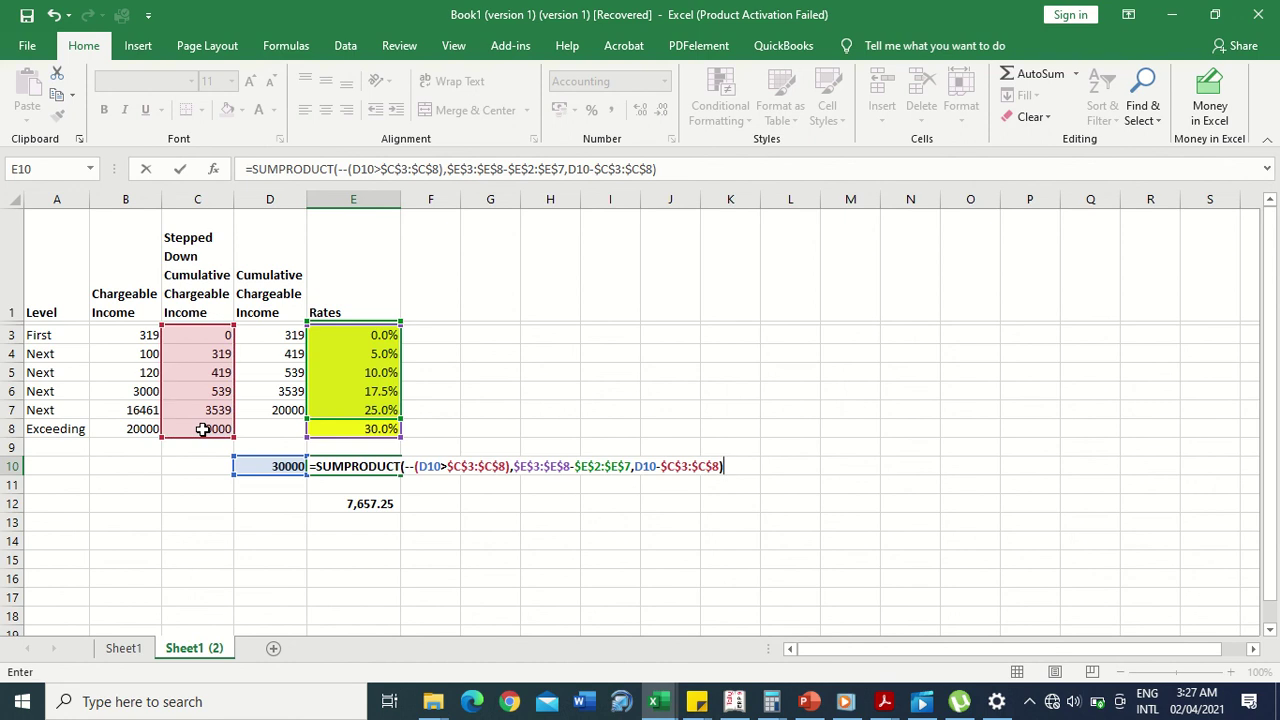
key("Return")
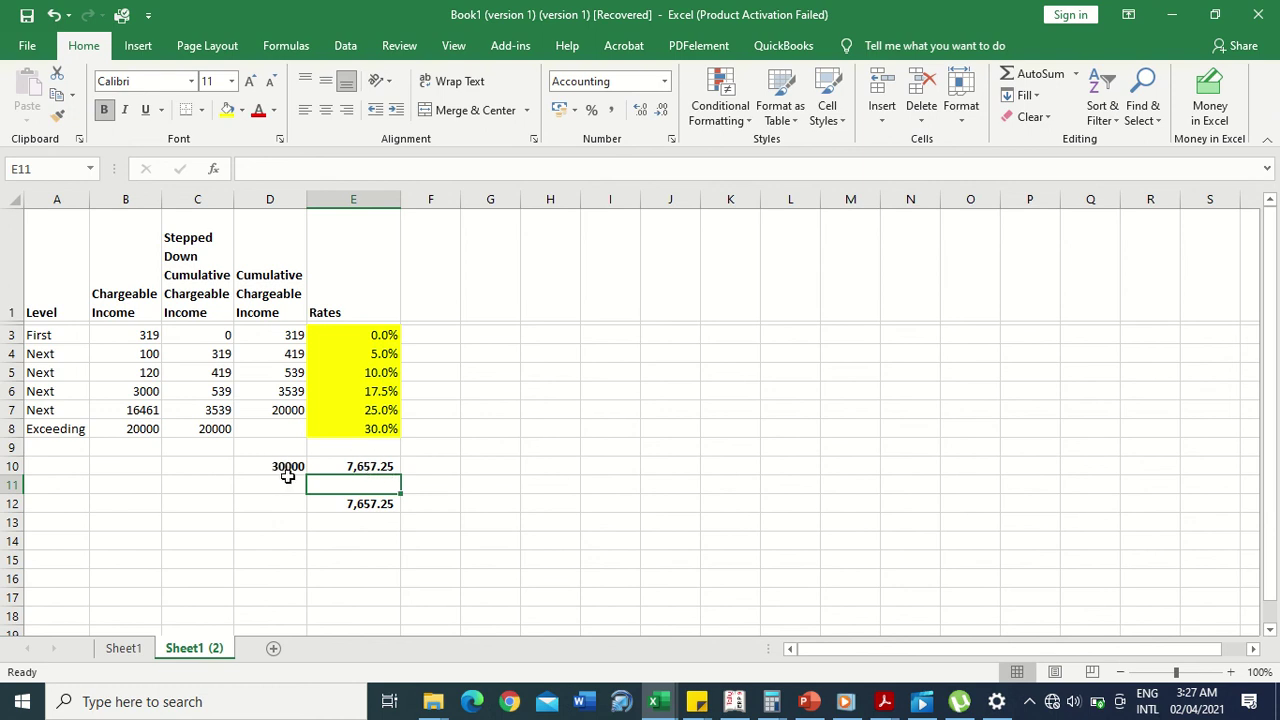
Step: Compare the nested IF formula in E12 with the SUMPRODUCT formula in E10, viewing the full IF formula
left_click(366, 503)
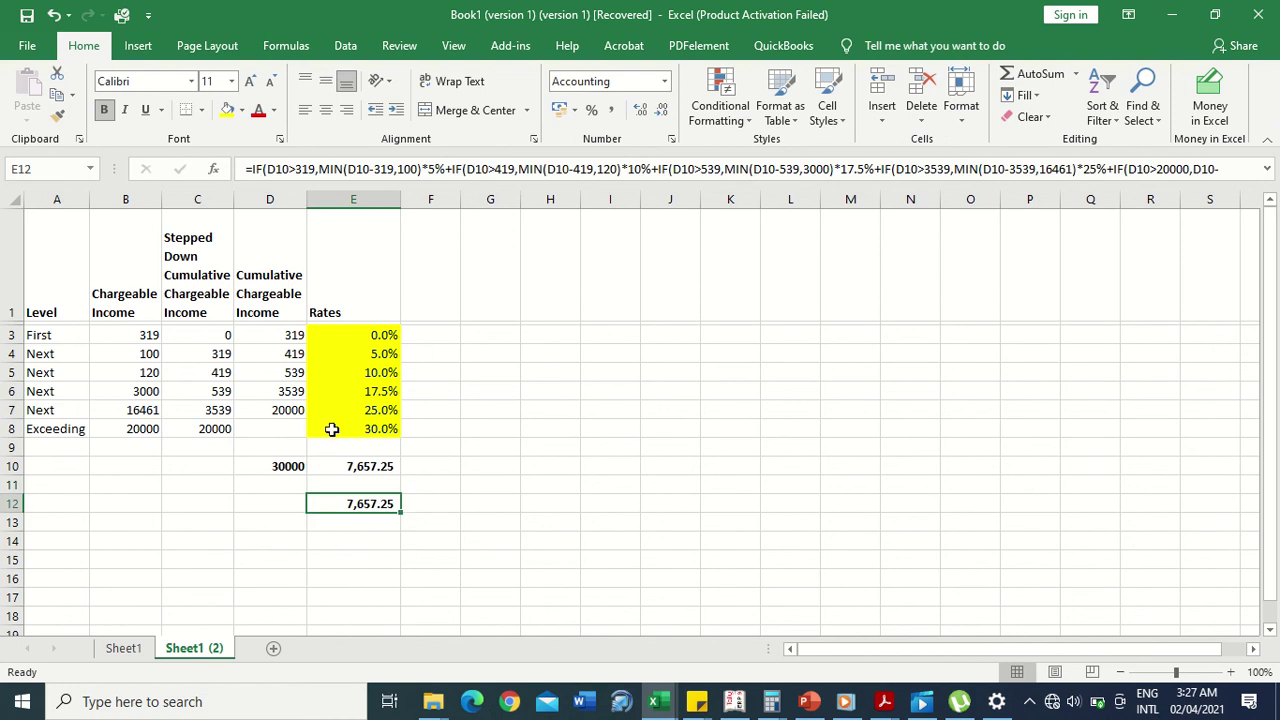
left_click(360, 468)
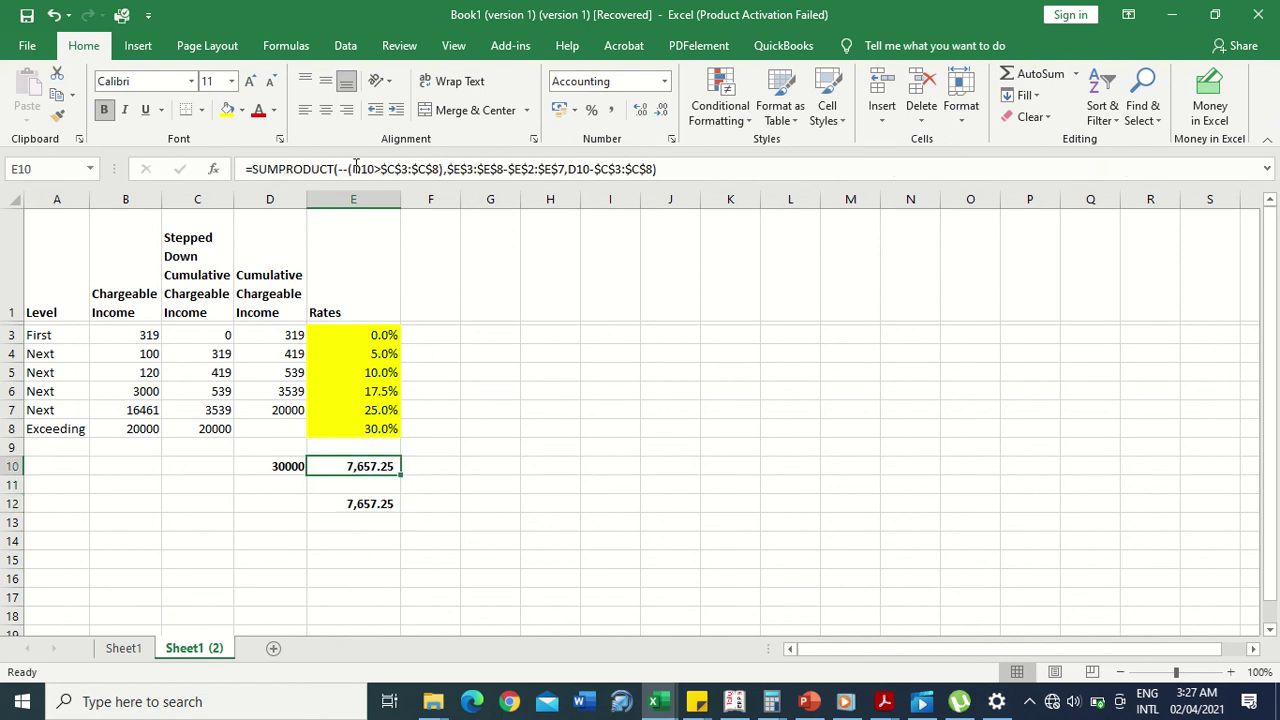
left_click(373, 507)
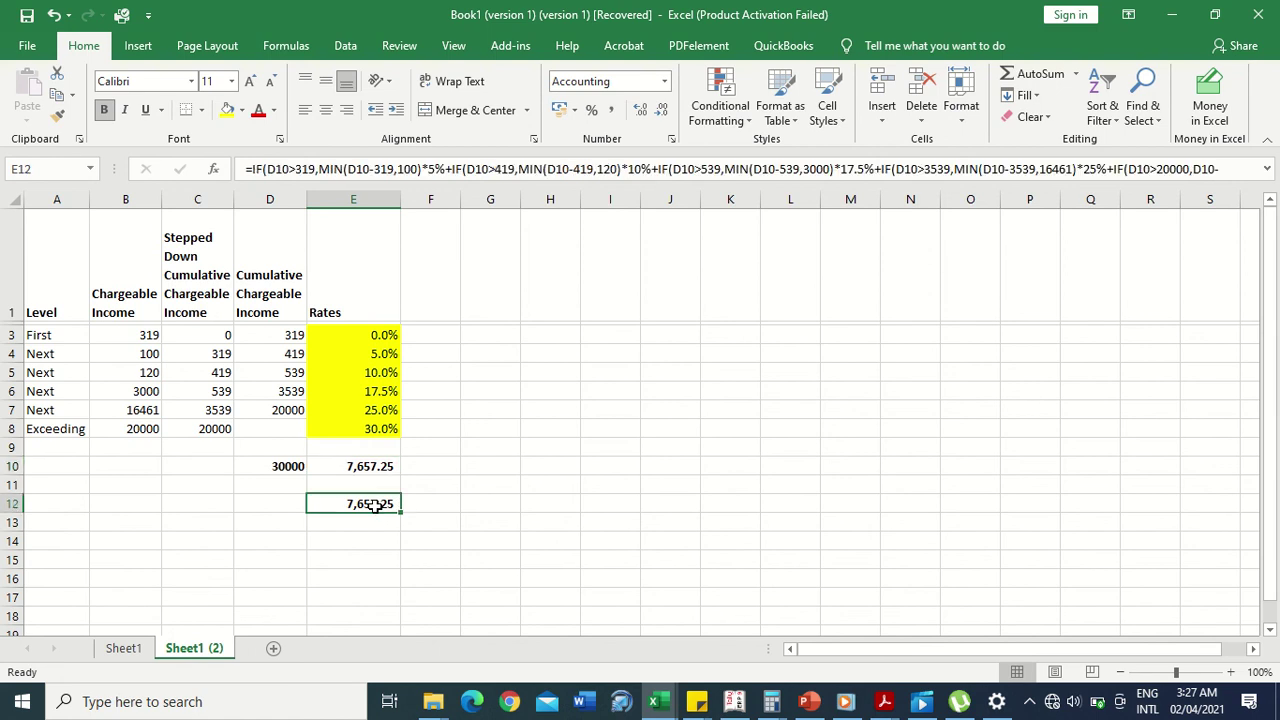
left_click_drag(607, 185, 614, 270)
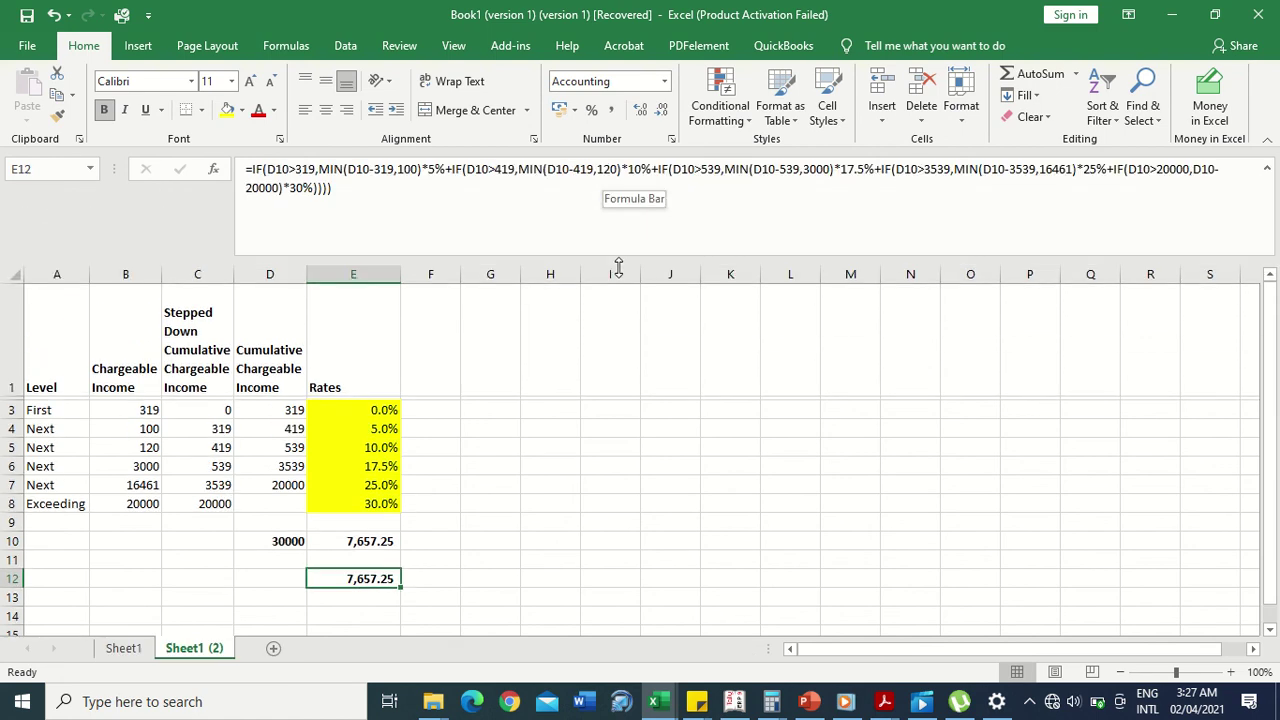
double_click(619, 267)
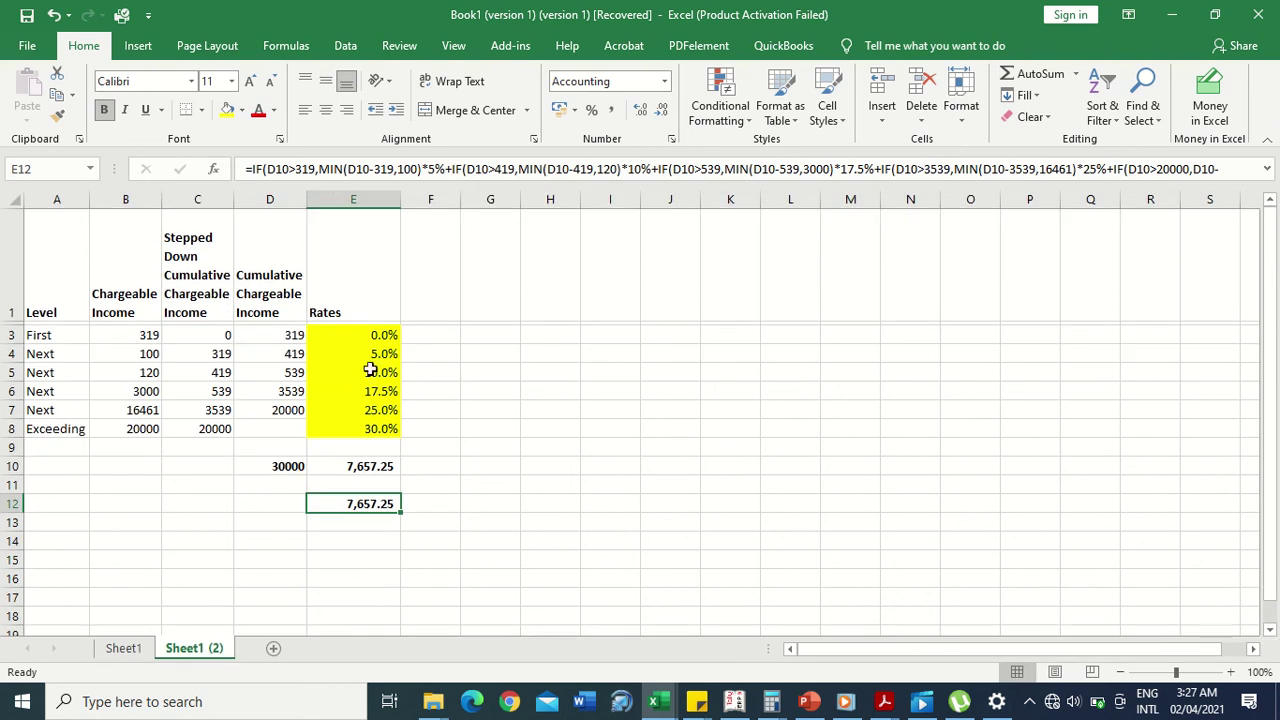
left_click(278, 465)
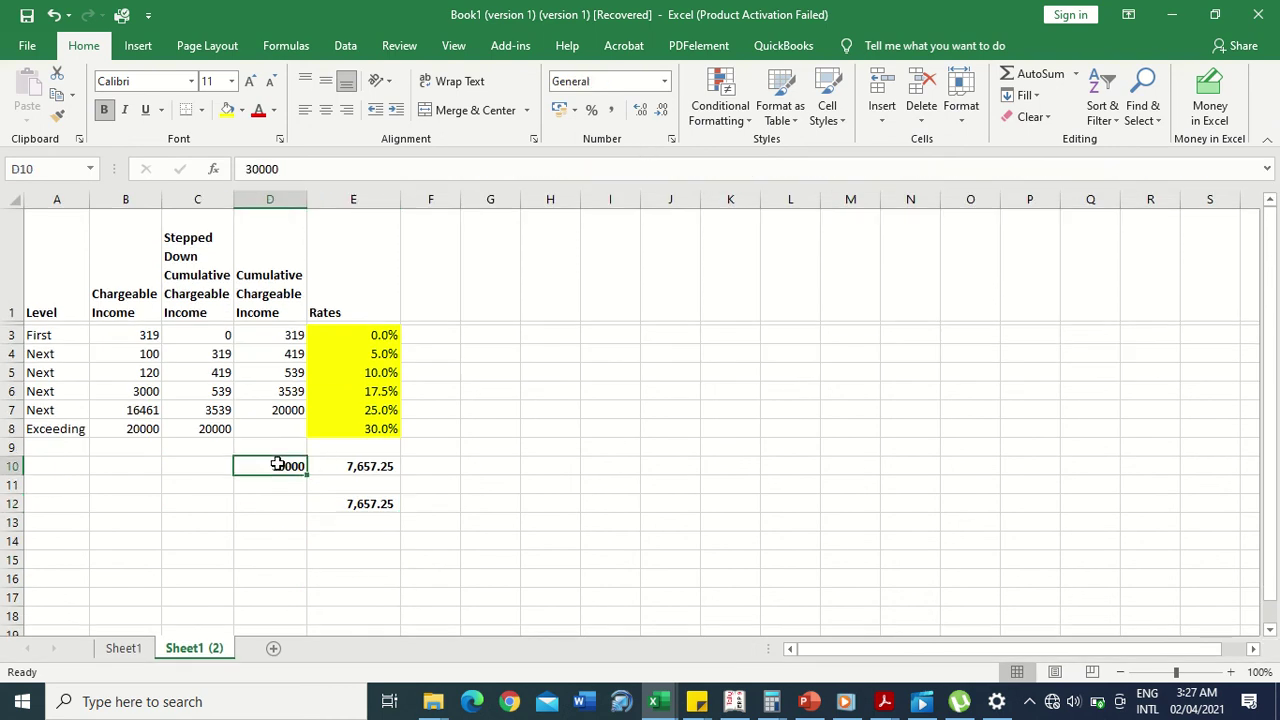
key("Return")
type("0")
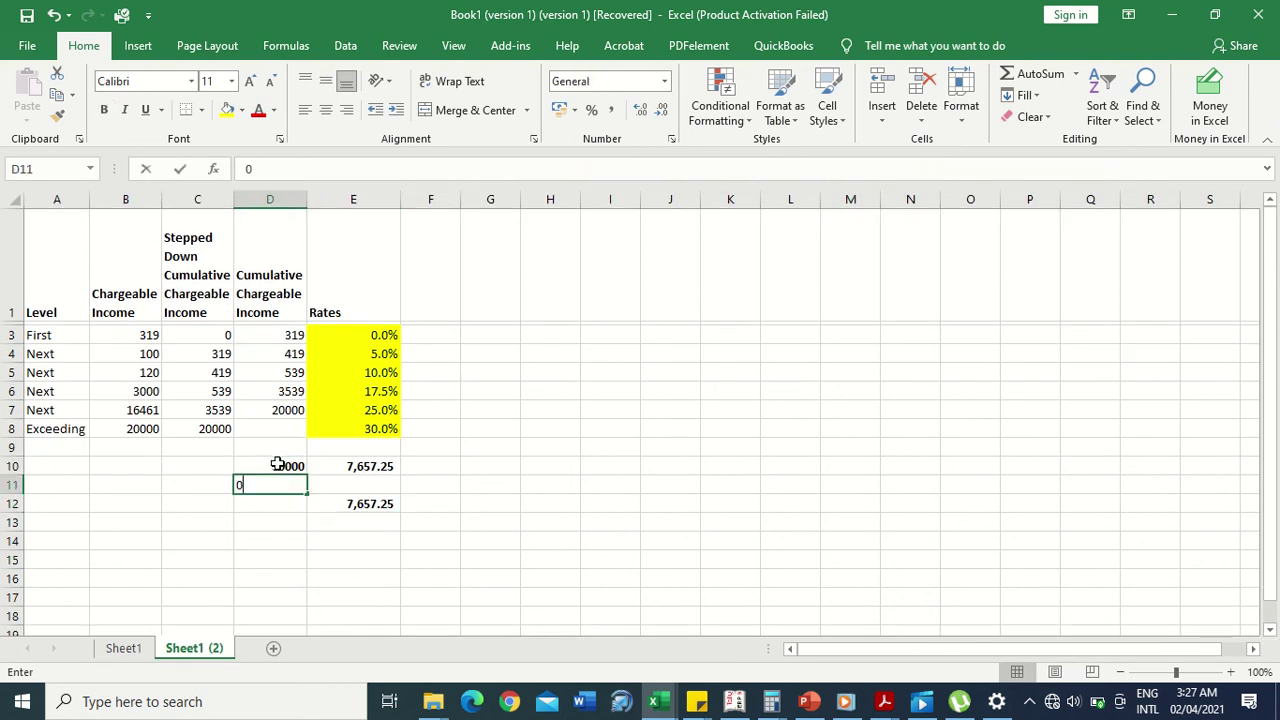
key("Escape")
Step: Test both tax formulas with an income of 300 in D10 and check the nested IF cell E12
left_click(278, 465)
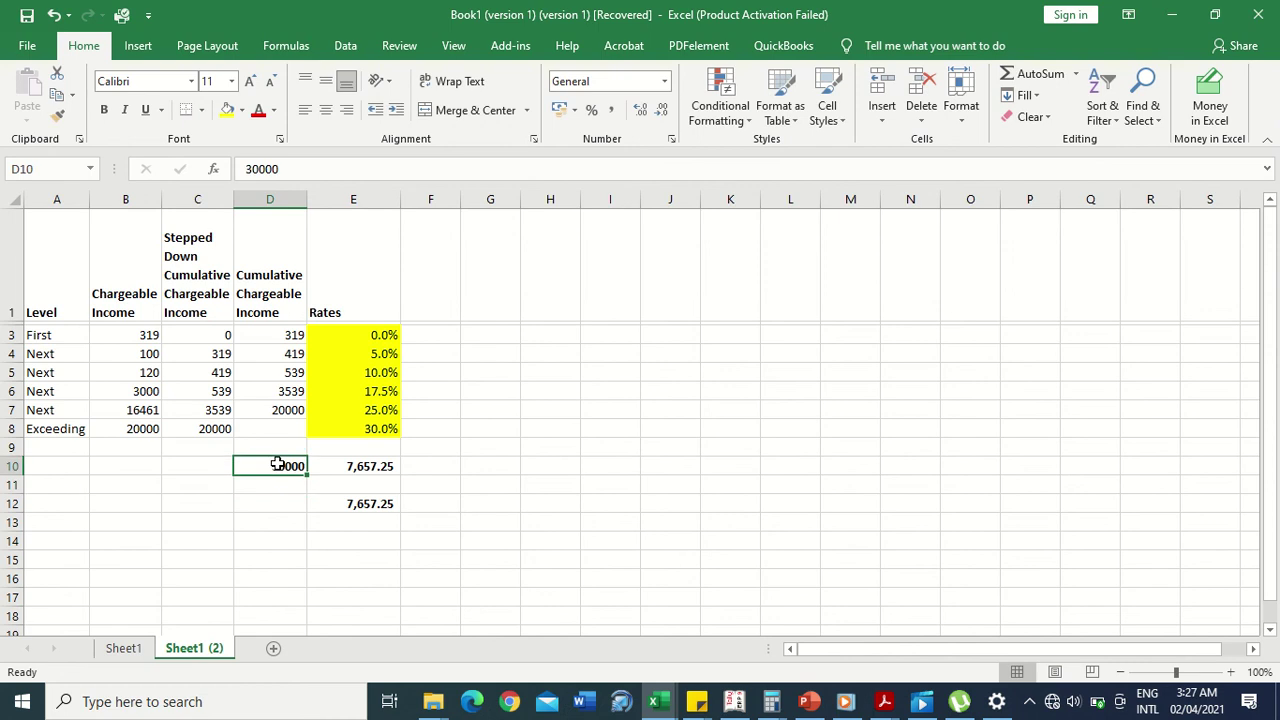
type("3")
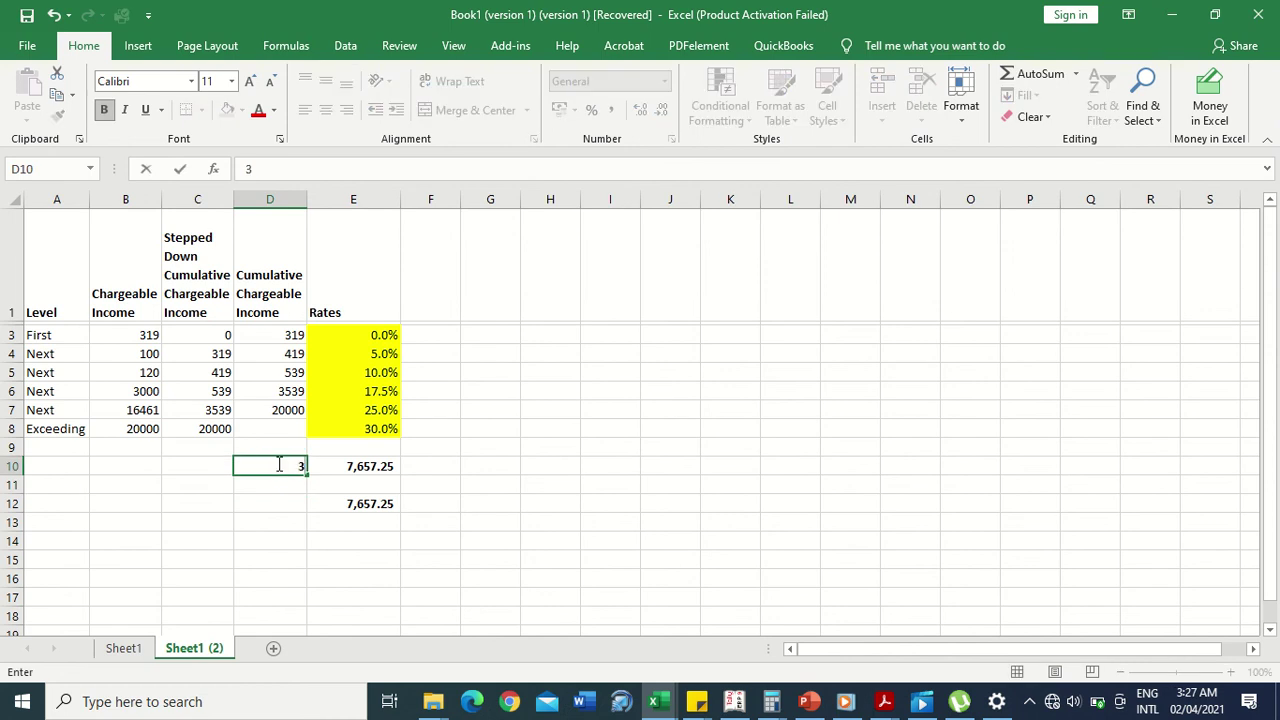
type("00")
key("Return")
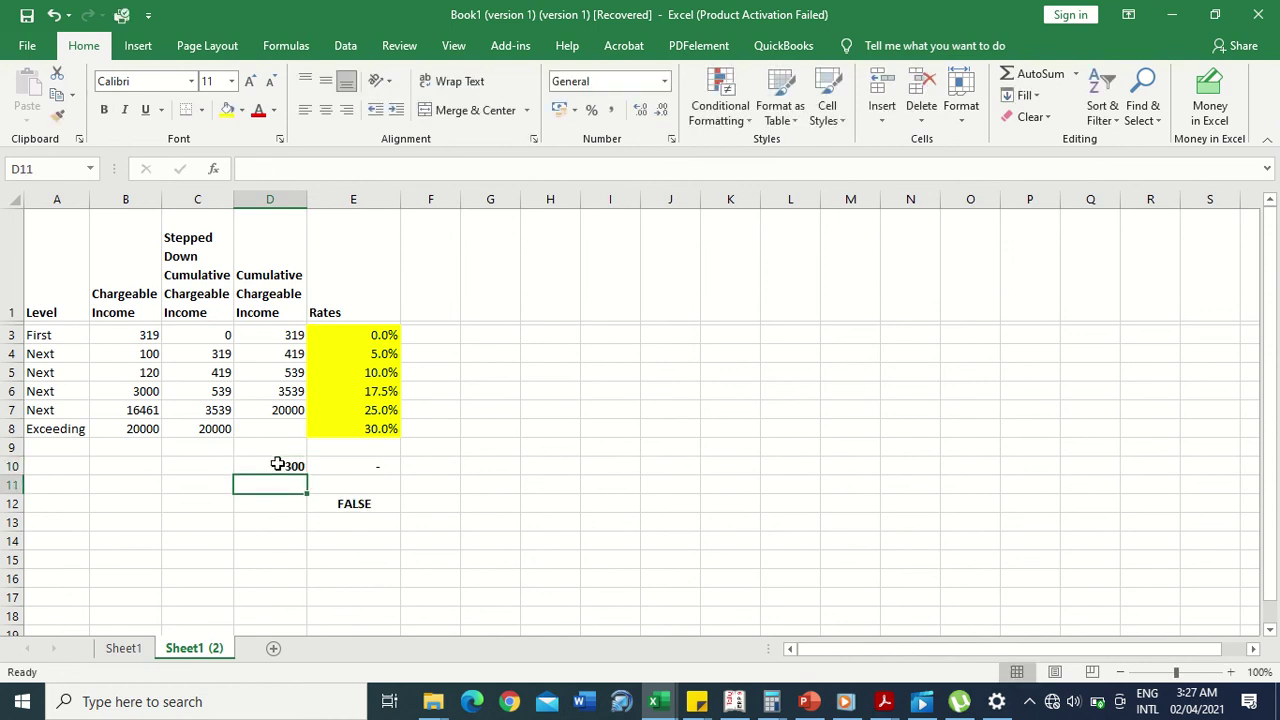
left_click(368, 507)
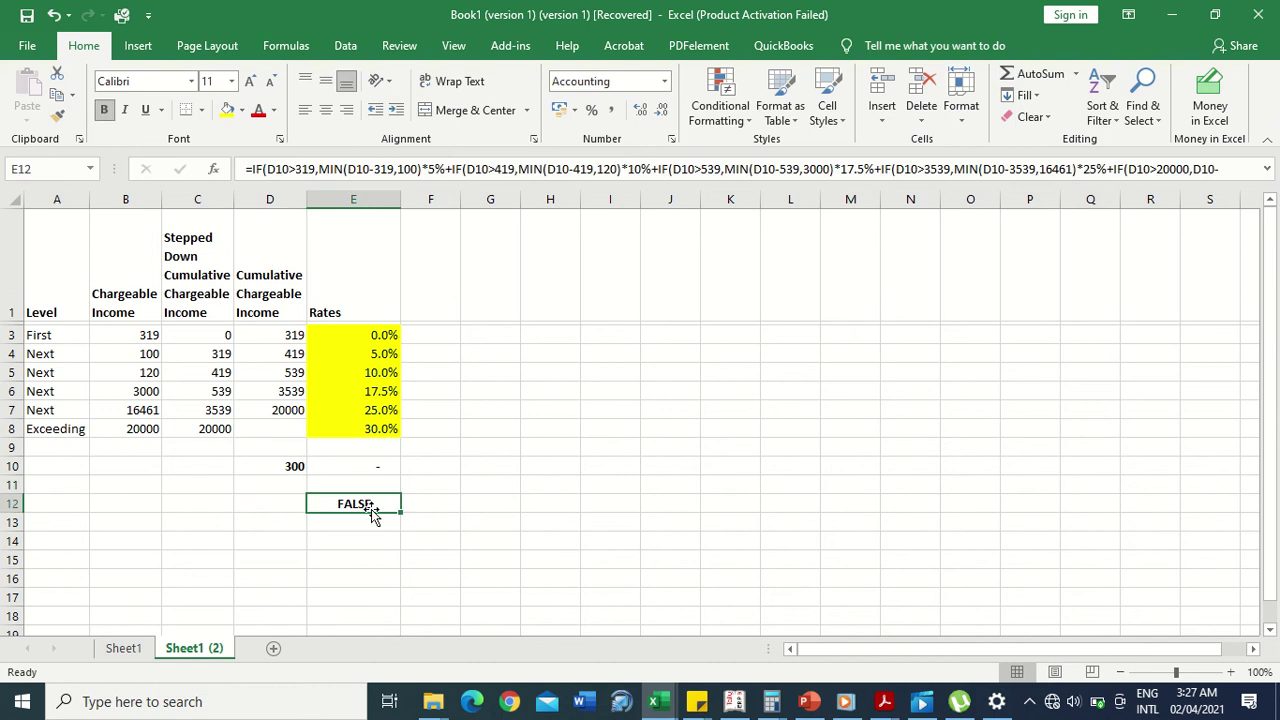
Step: Set the test income in D10 to 320
left_click(288, 461)
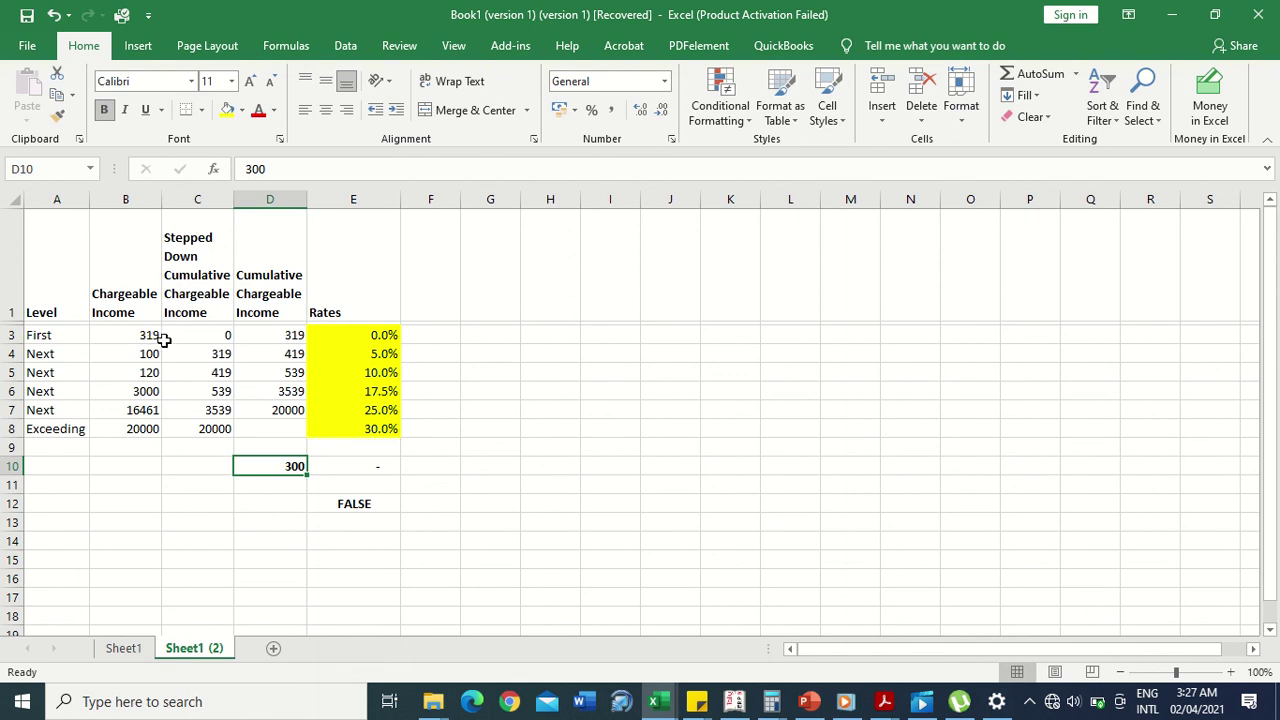
type("320")
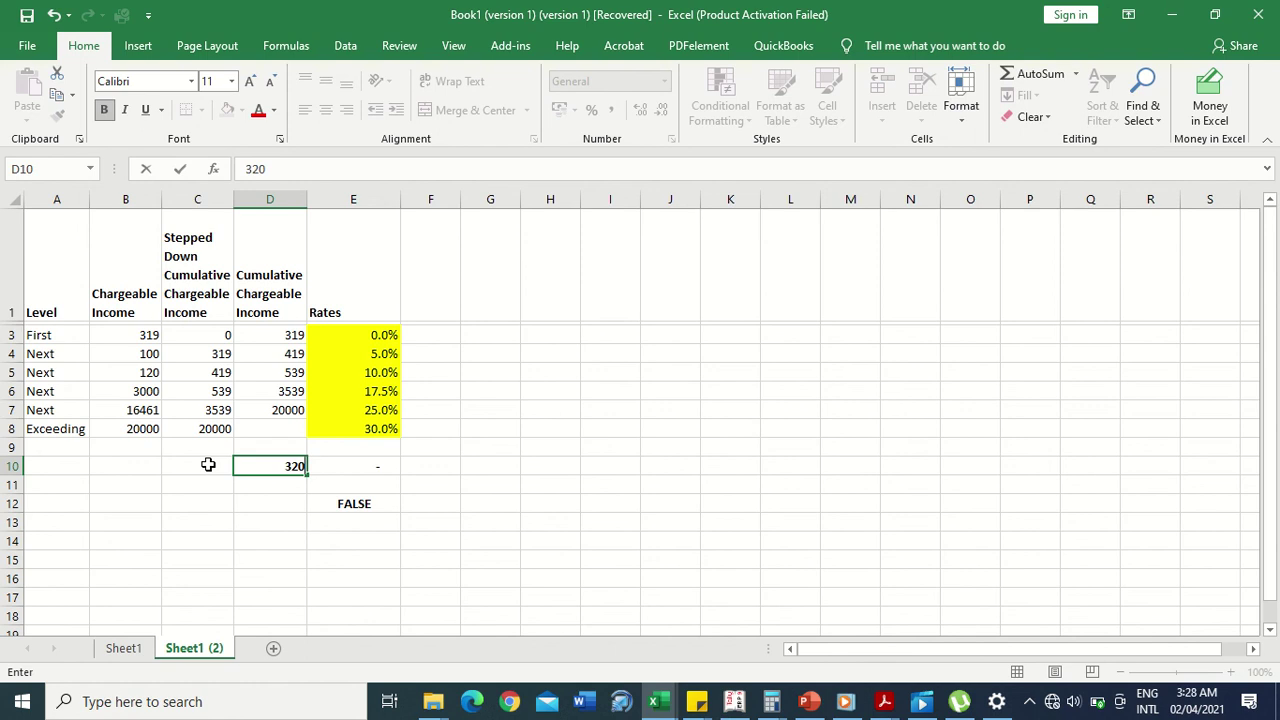
key("Return")
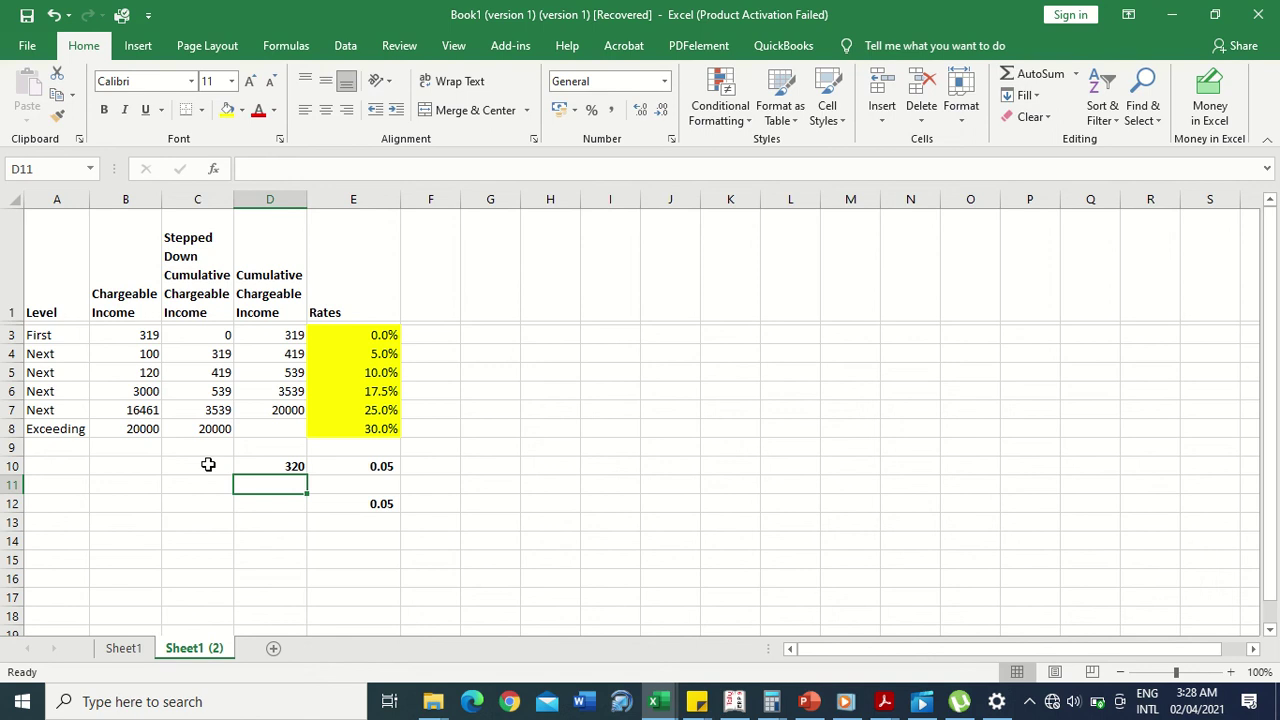
Step: Set the test income in D10 to 10000
left_click(299, 468)
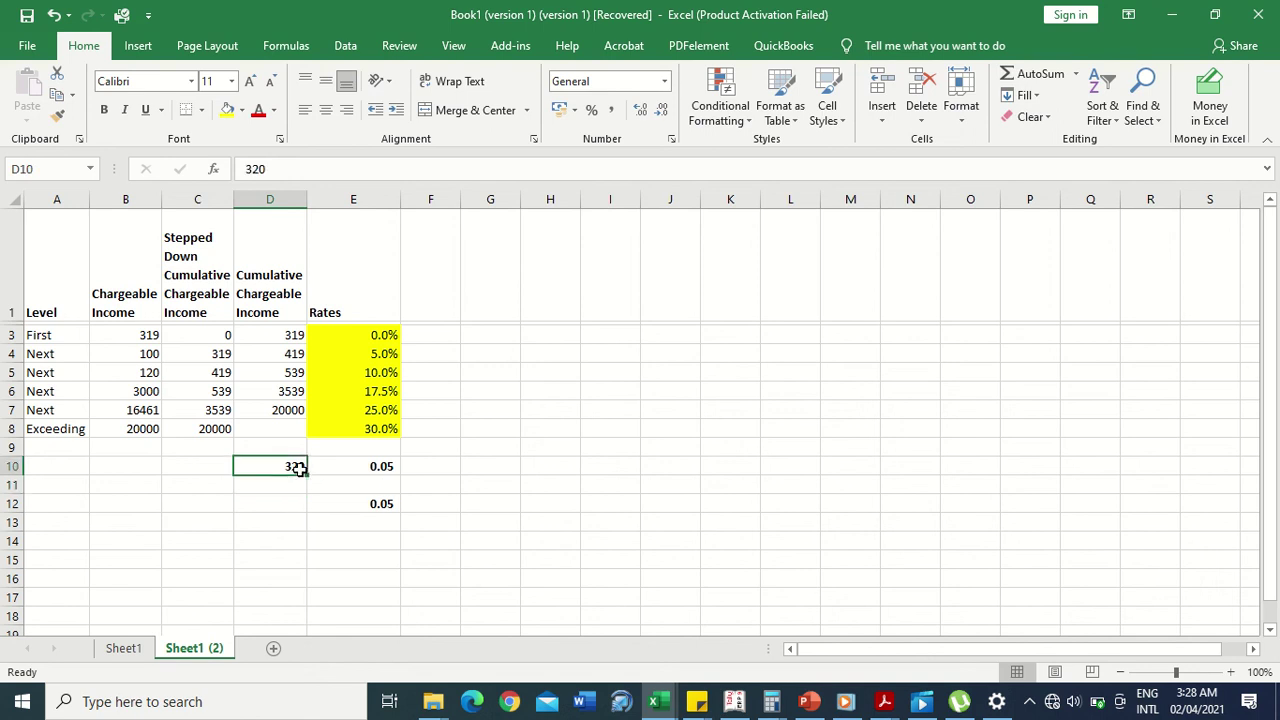
key("ctrl+b")
type("1")
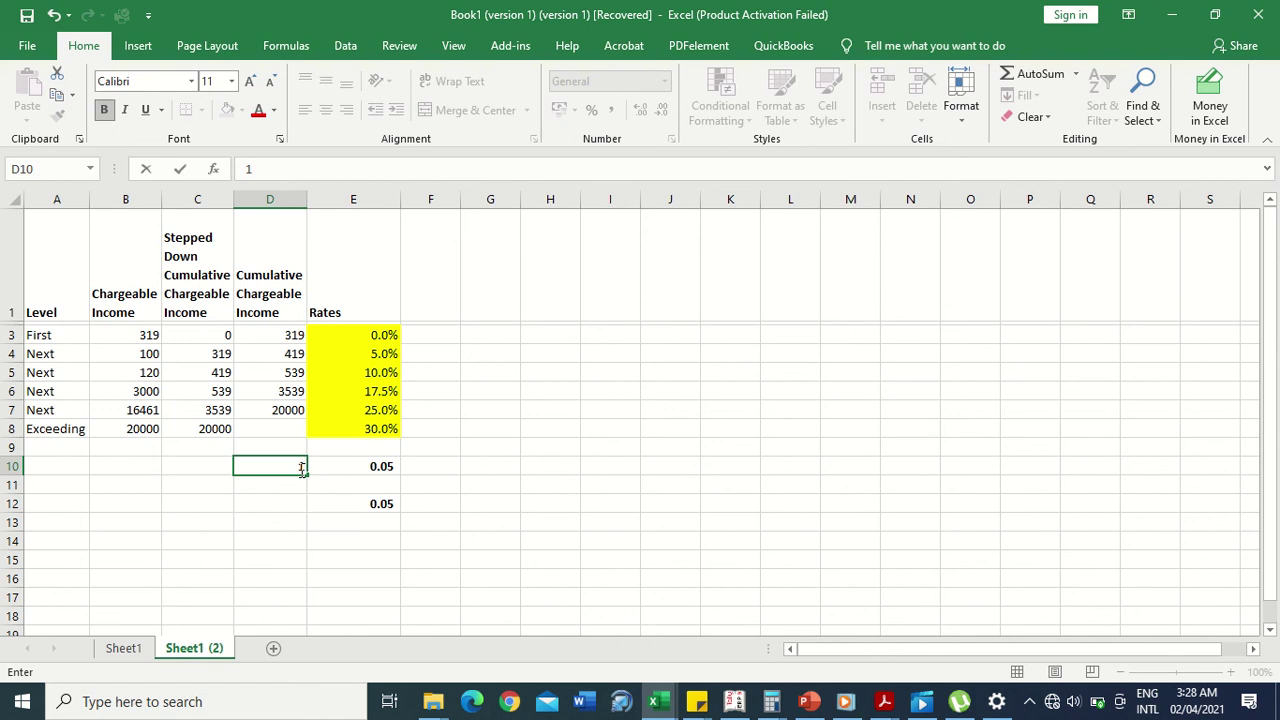
type("0000")
key("Return")
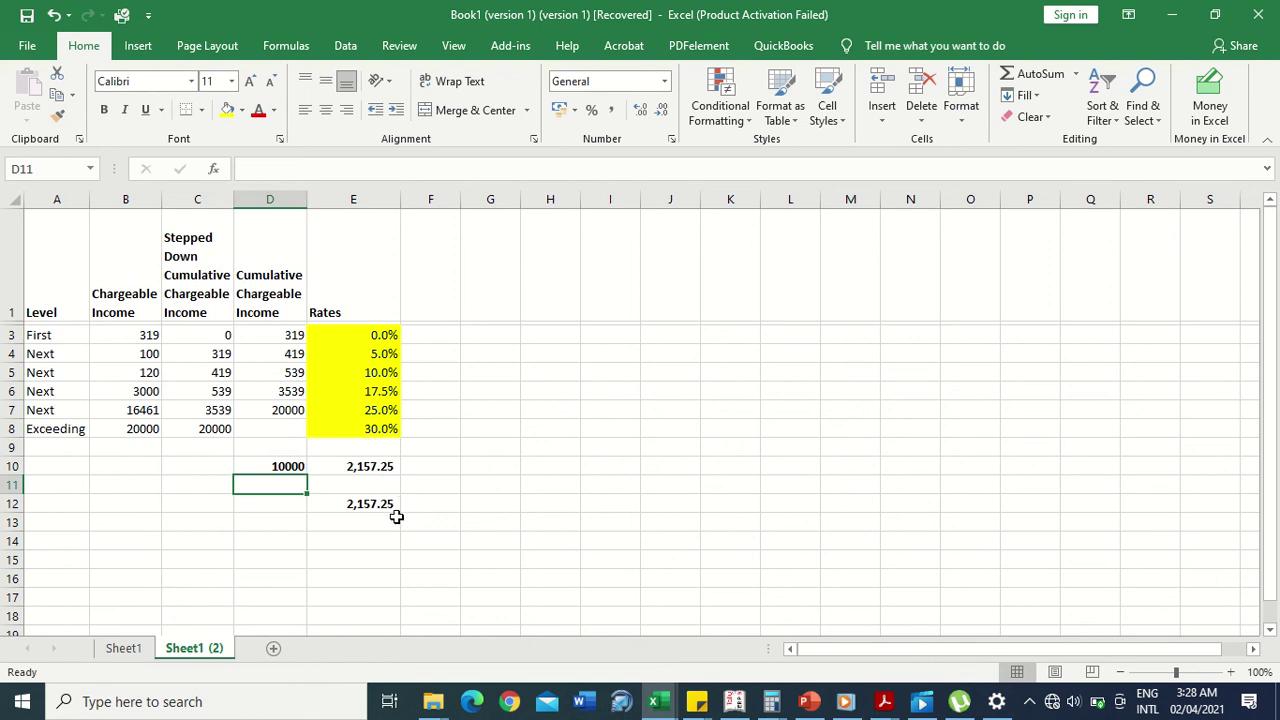
Step: Review the full nested IF formula in E12 against the shorter SUMPRODUCT formula in E10
left_click(354, 502)
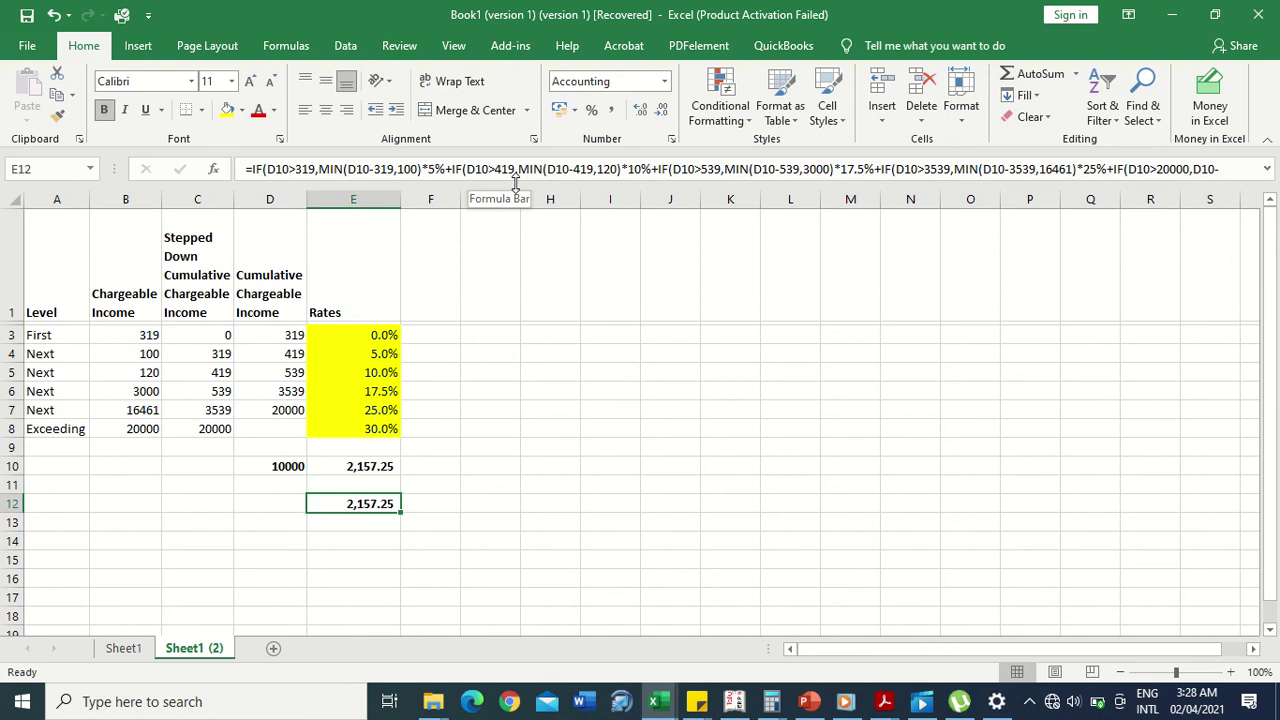
left_click_drag(515, 182, 520, 258)
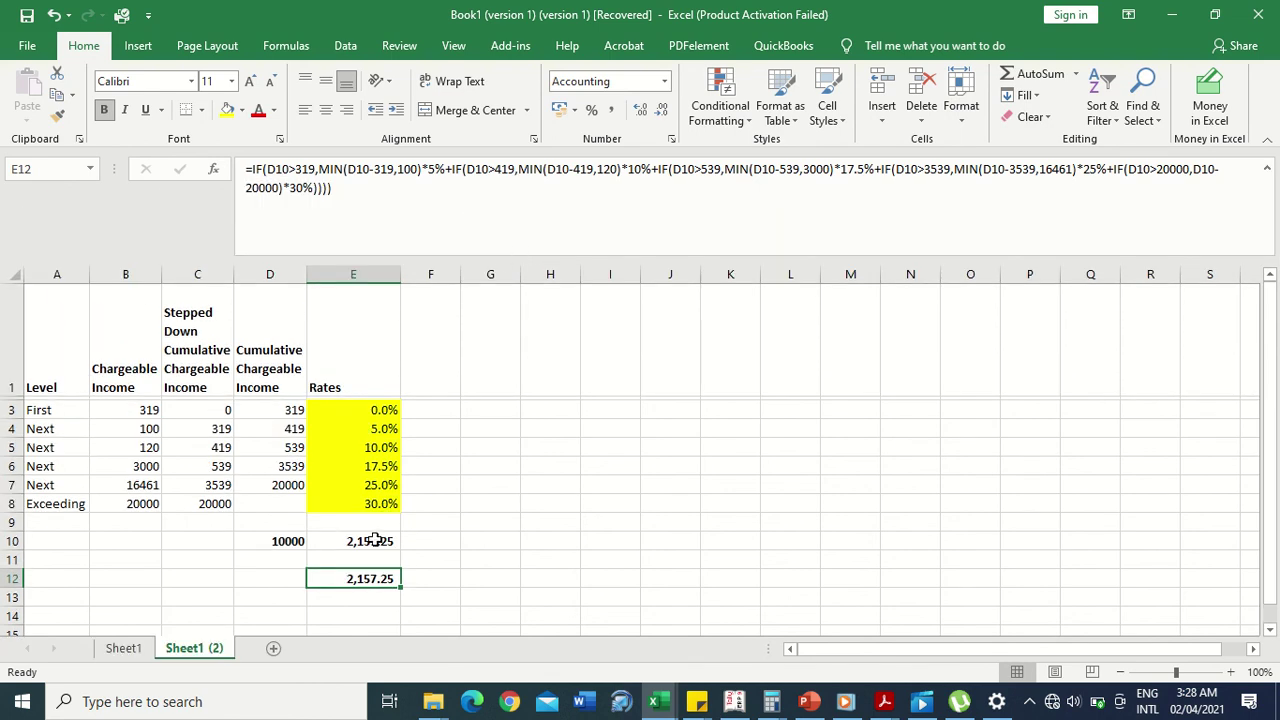
left_click(373, 540)
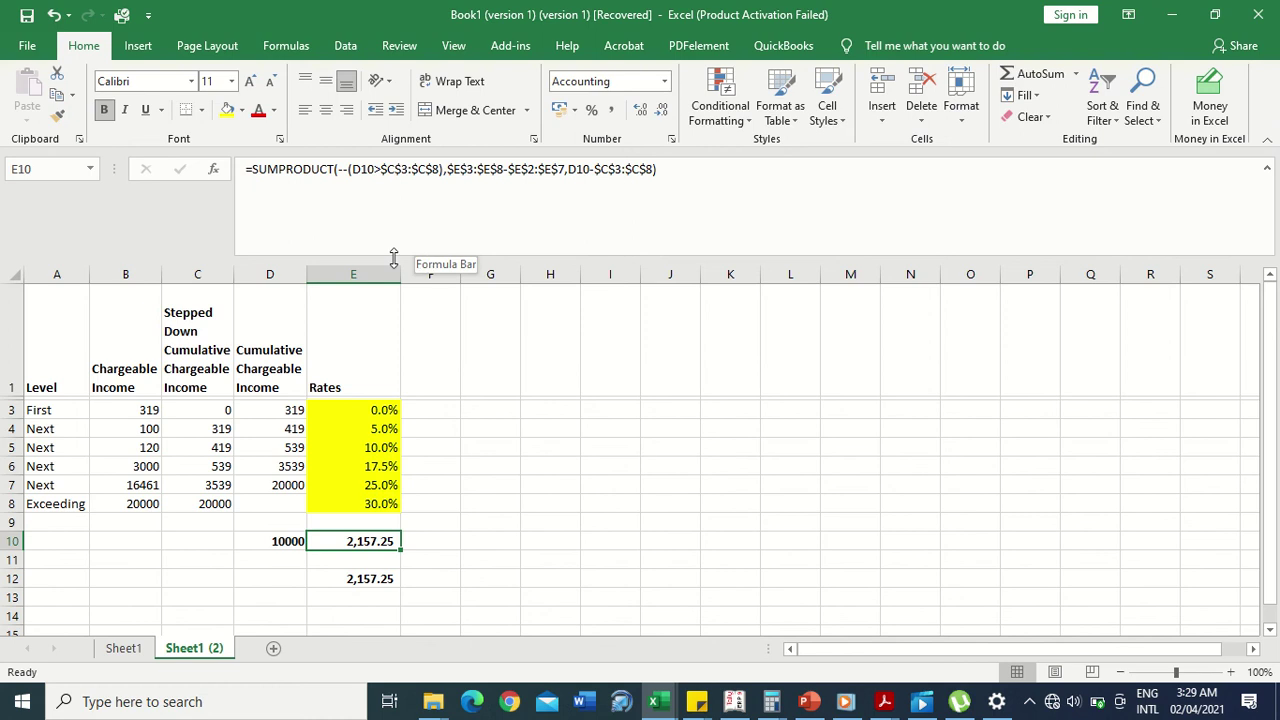
left_click_drag(393, 258, 440, 180)
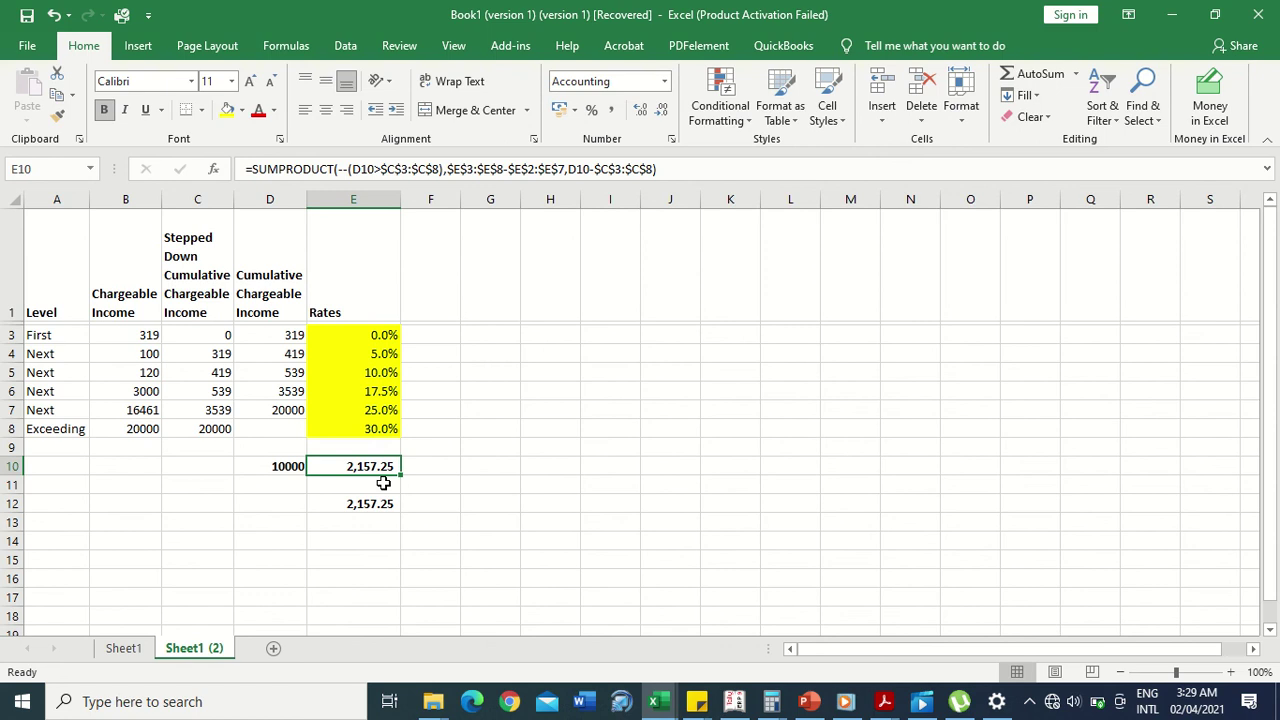
mouse_move(625, 4)
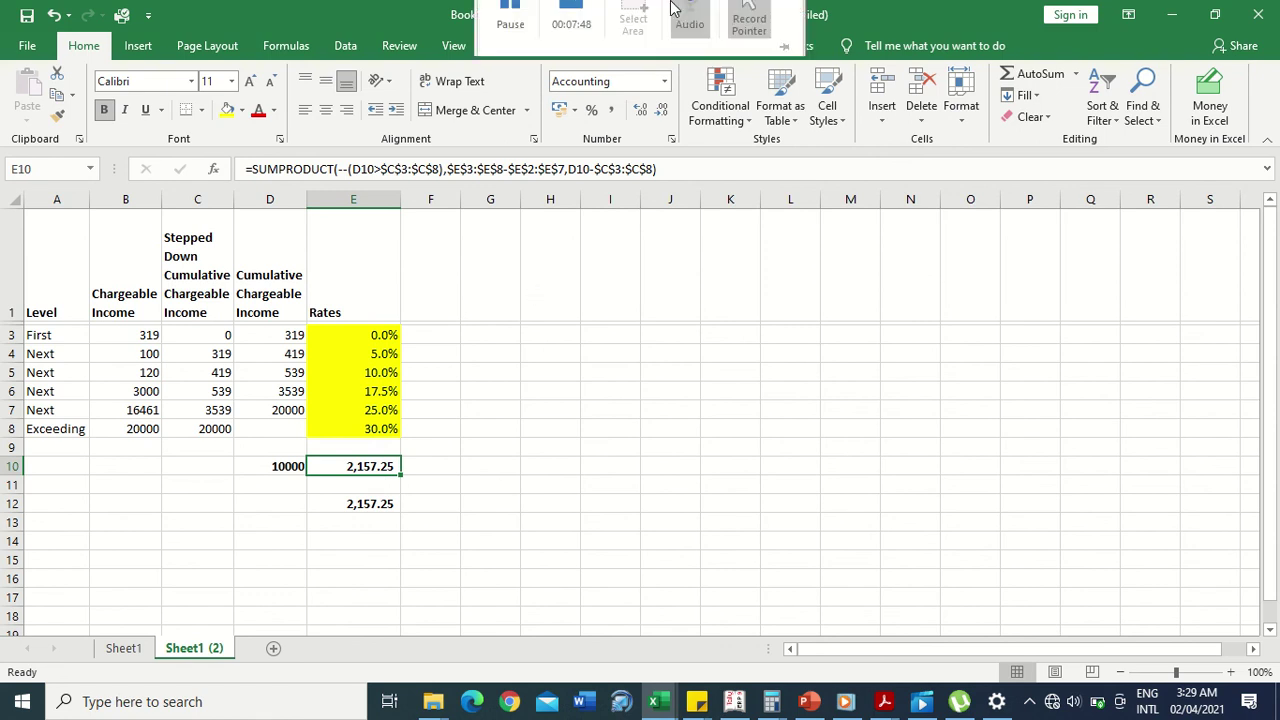